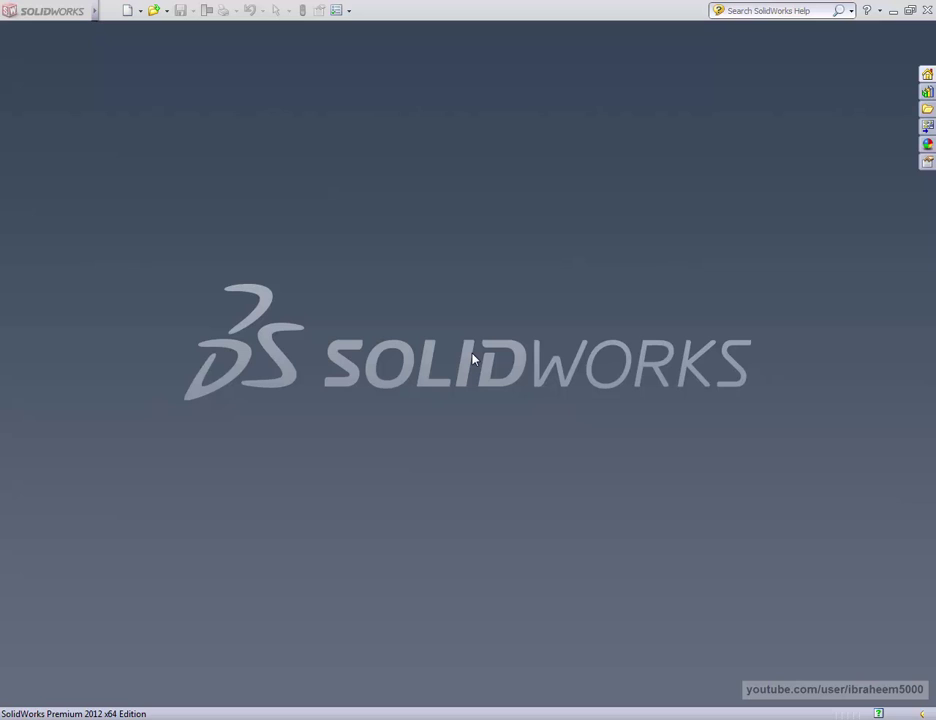
# Step: Create a new part and sketch a hexagon centred on the origin on the Top Plane
pyautogui.click(127, 10)
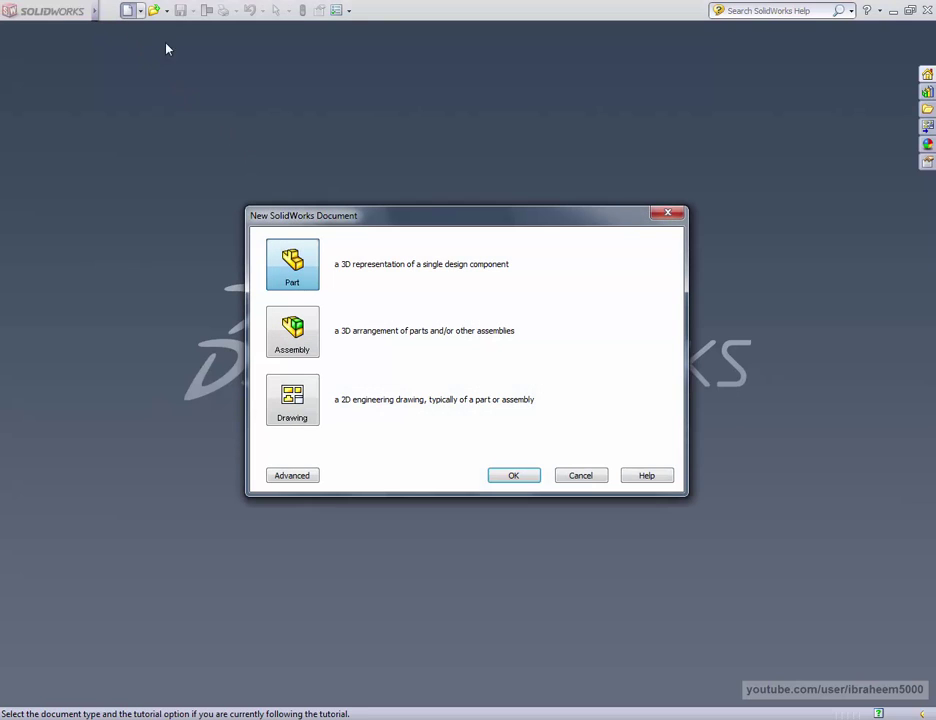
pyautogui.click(511, 477)
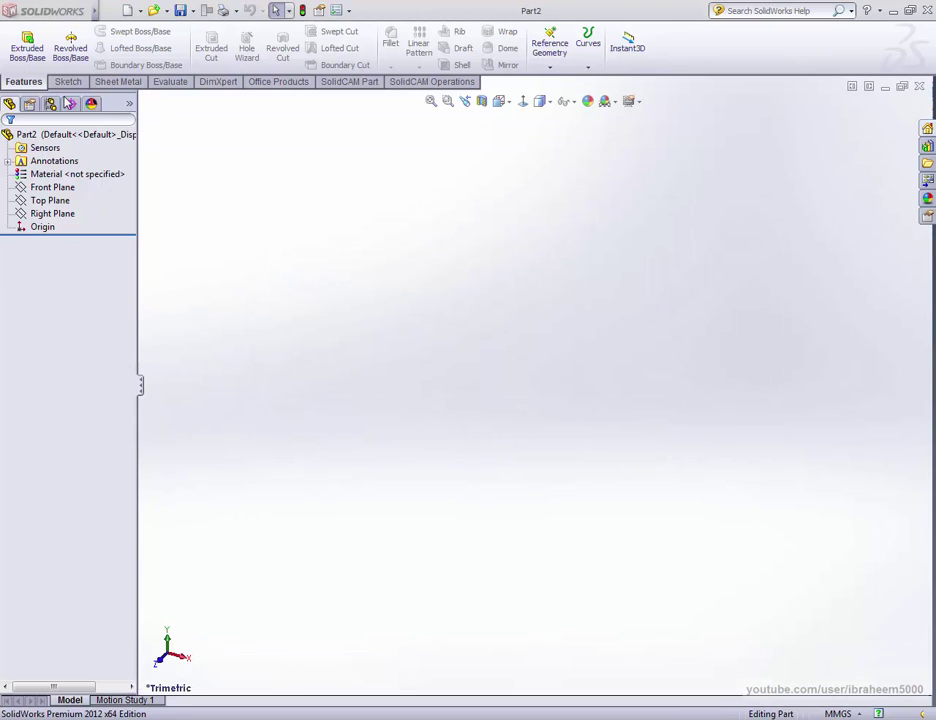
pyautogui.click(28, 48)
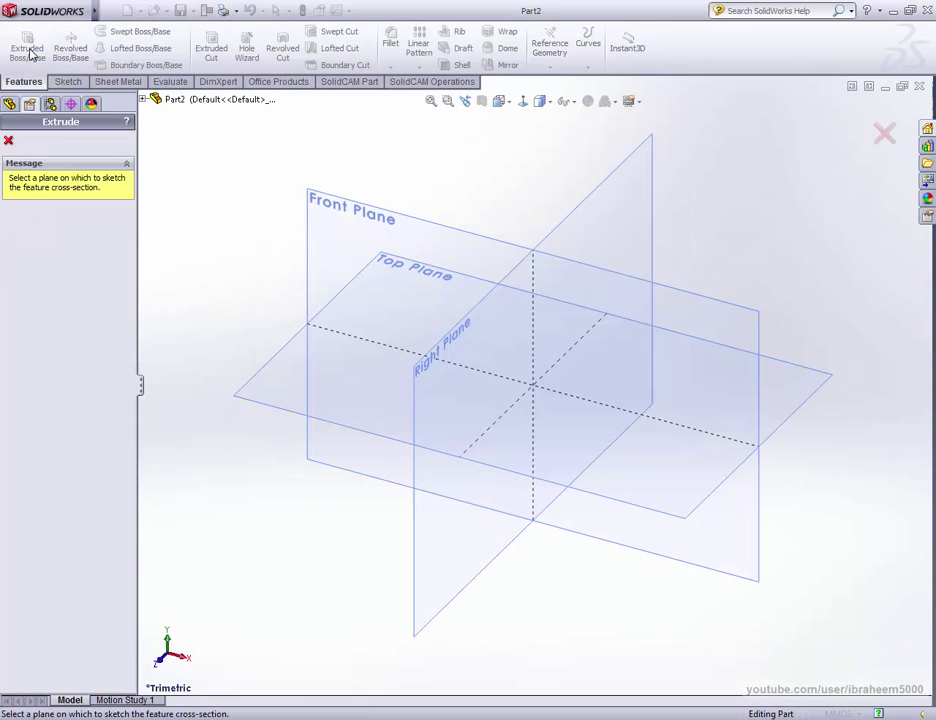
pyautogui.click(787, 391)
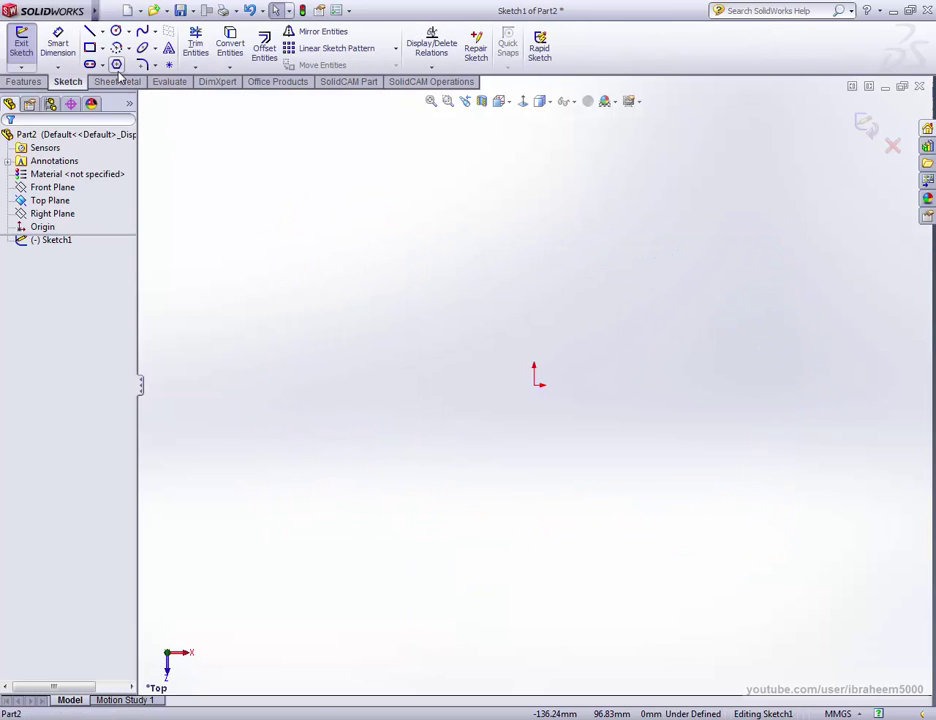
pyautogui.click(116, 64)
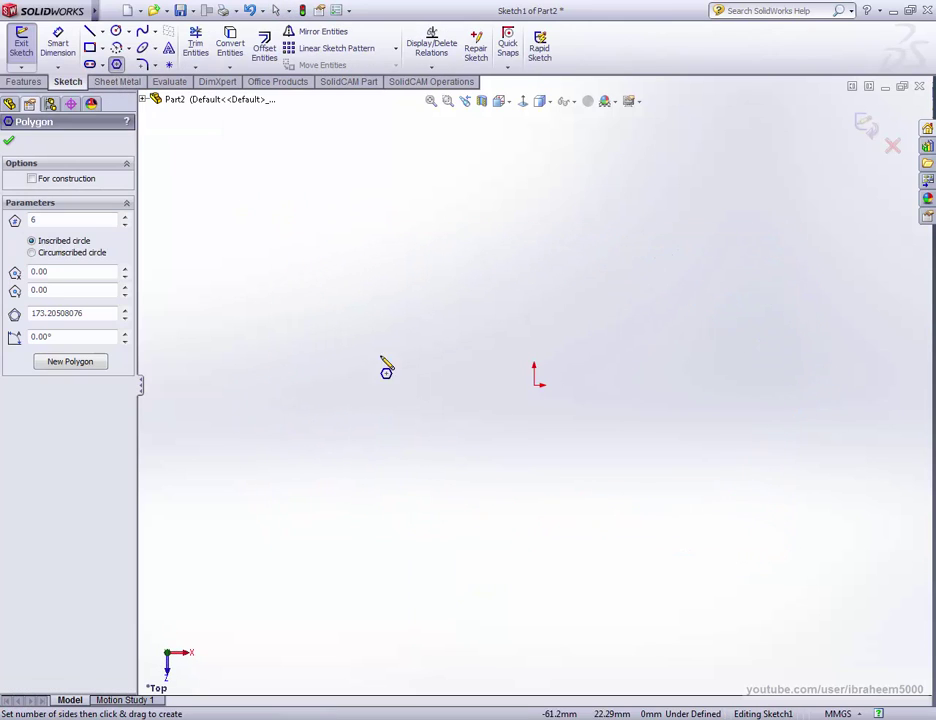
pyautogui.click(534, 386)
pyautogui.click(615, 386)
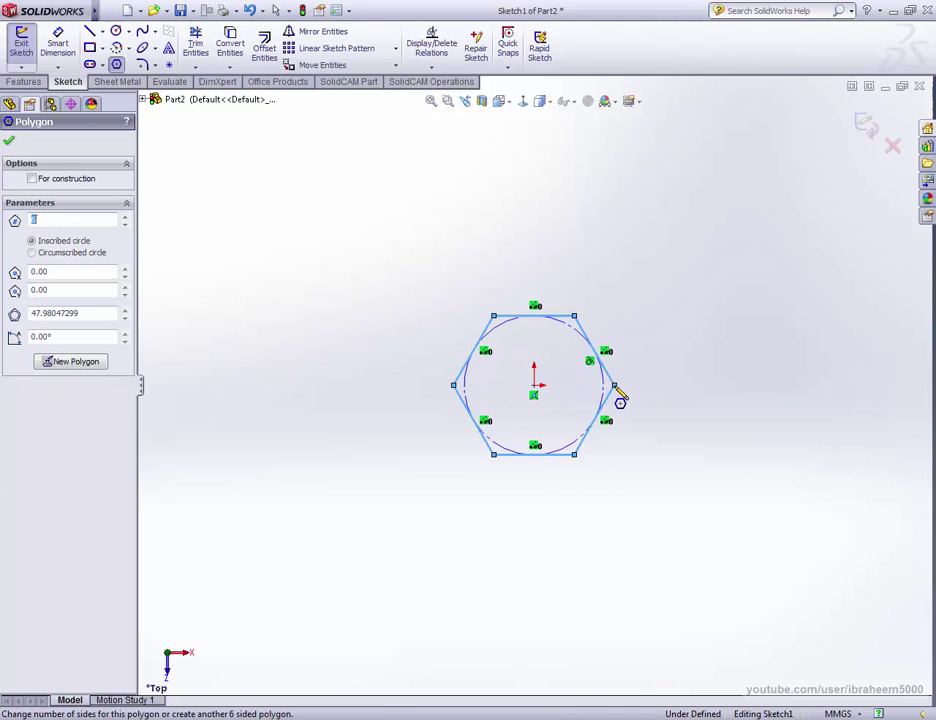
# Step: Dimension the hexagon to a 14 mm diameter and exit the sketch to preview the extrusion
pyautogui.click(58, 42)
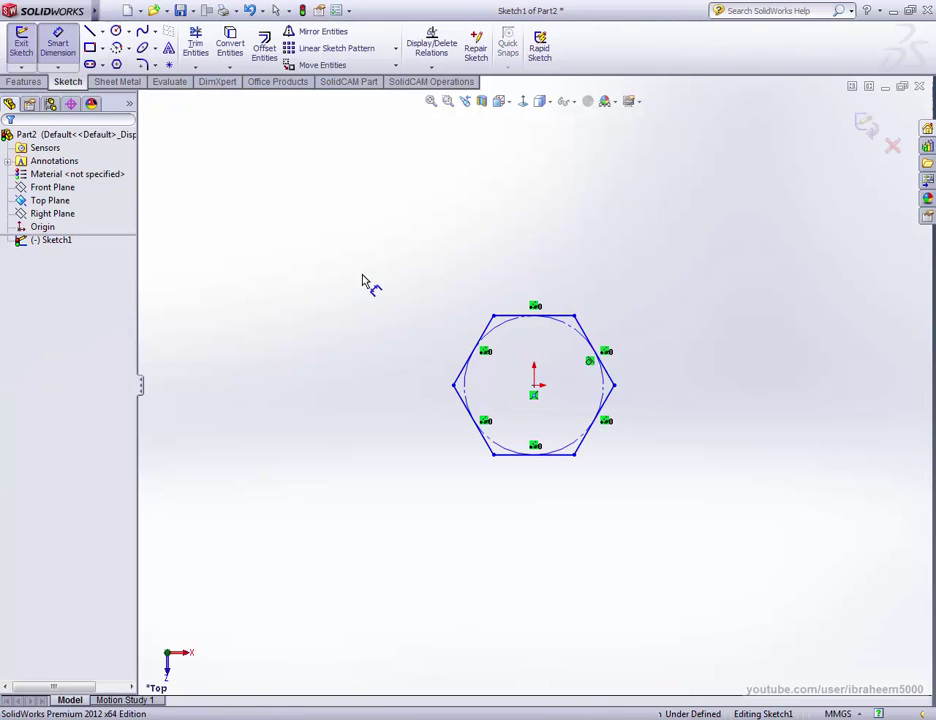
pyautogui.click(604, 389)
pyautogui.click(652, 392)
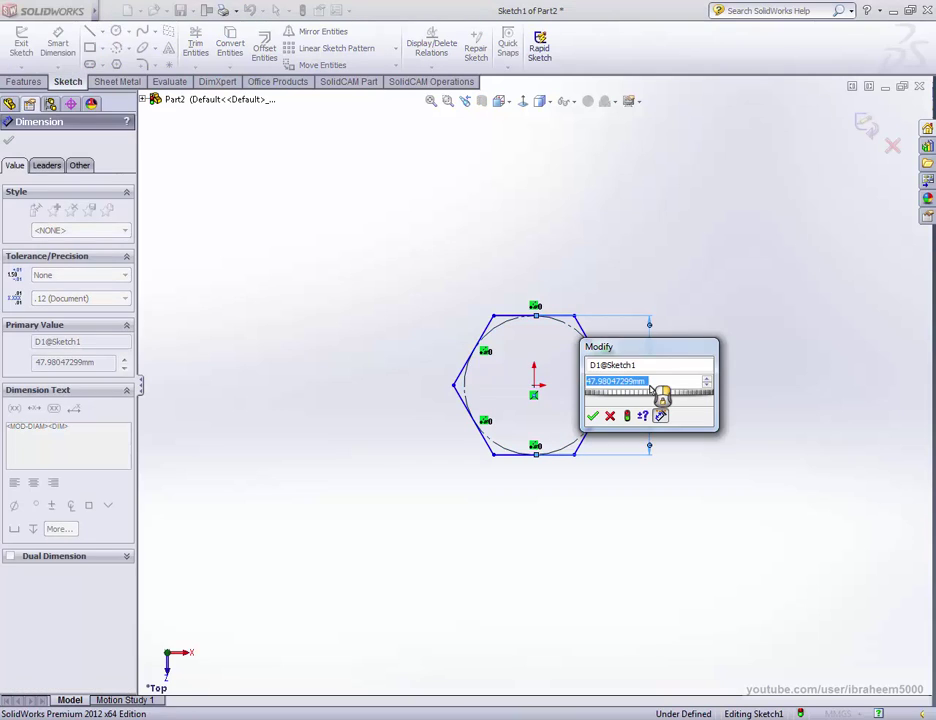
pyautogui.write('14')
pyautogui.press('Return')
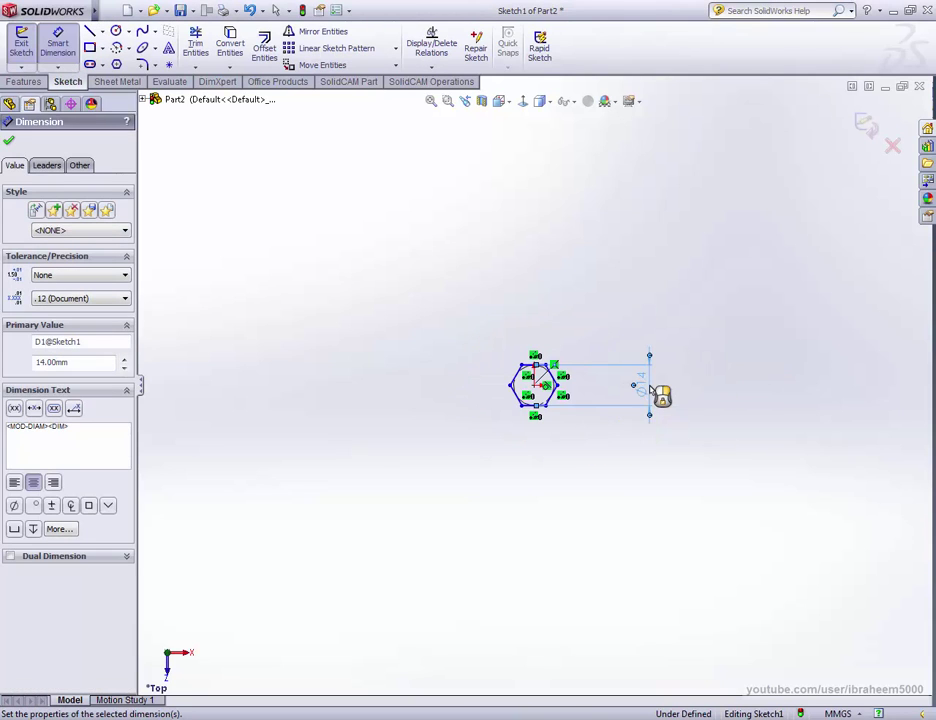
pyautogui.moveTo(641, 392); pyautogui.dragTo(575, 395)
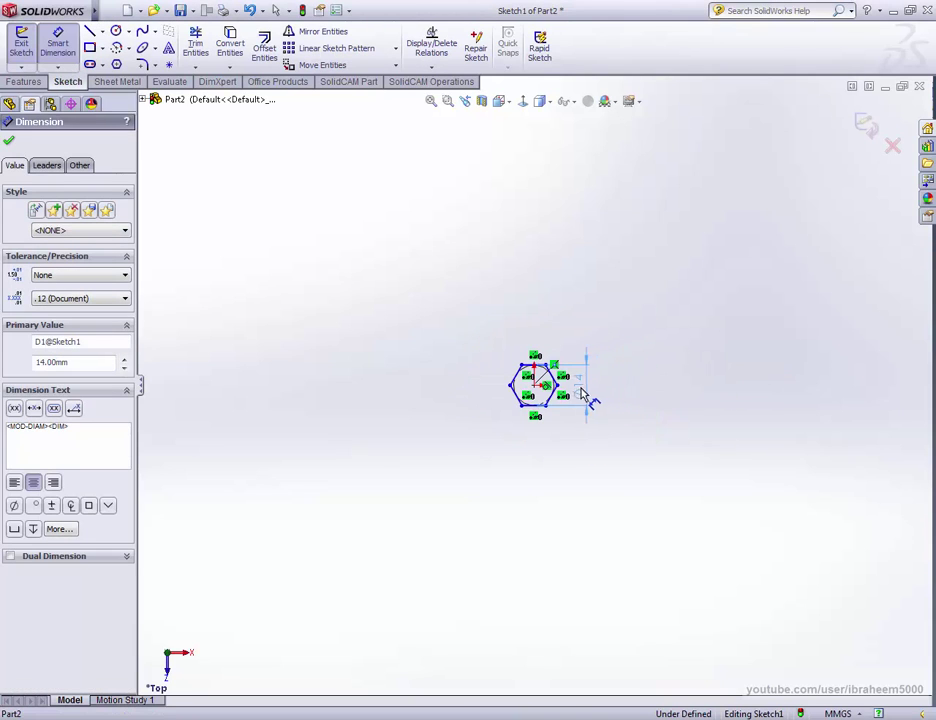
pyautogui.click(435, 106)
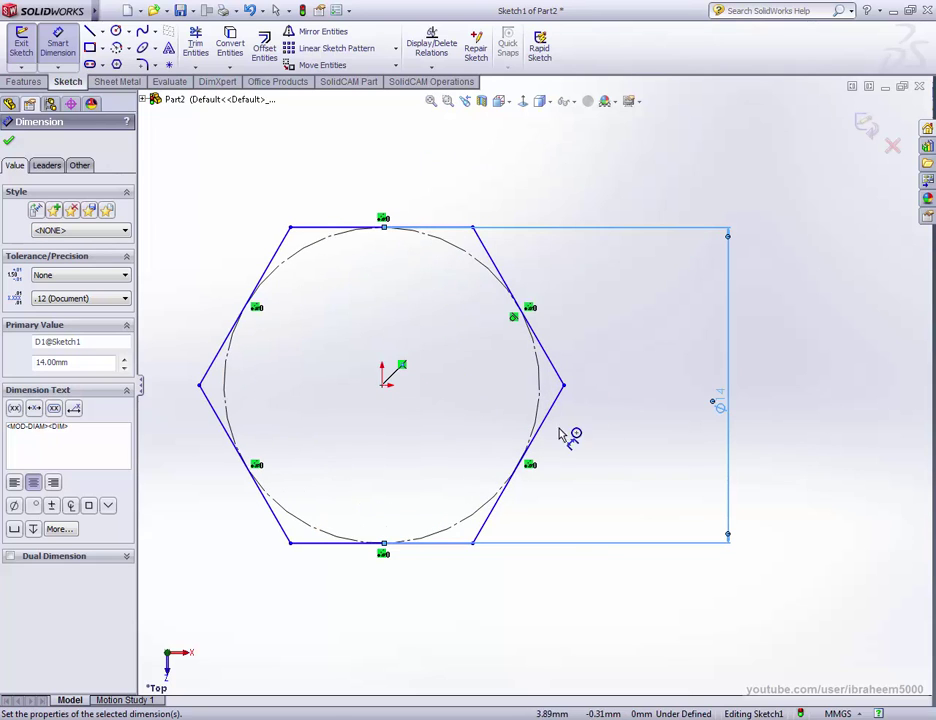
pyautogui.click(866, 126)
pyautogui.press('e')
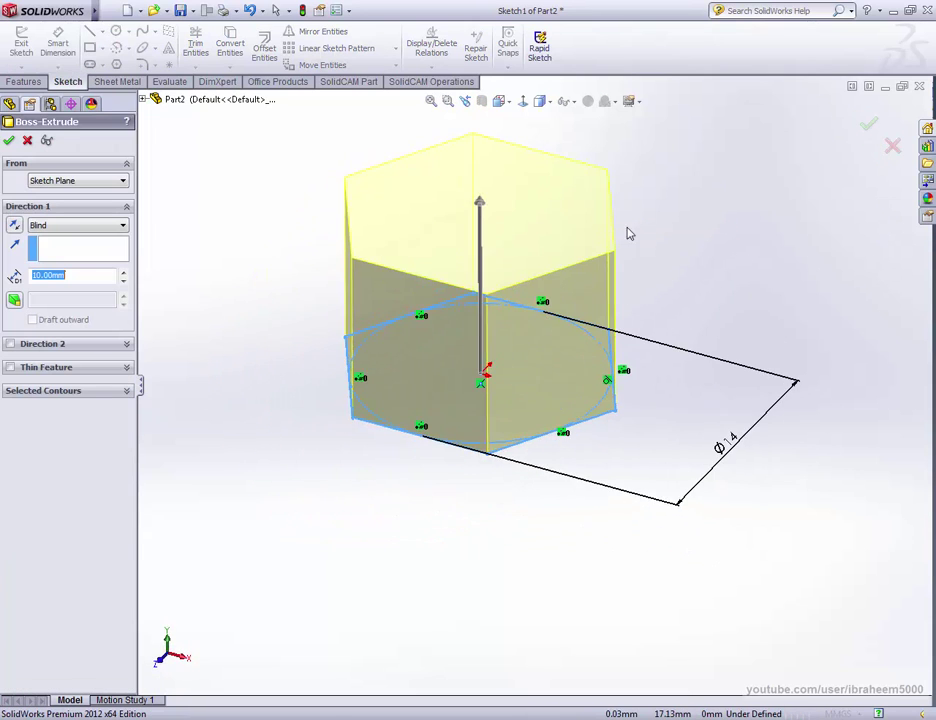
# Step: Extrude the hexagon downward as a 6.24 mm-deep prism, Boss-Extrude1
pyautogui.click(13, 227)
pyautogui.scroll(3, 550, 508)
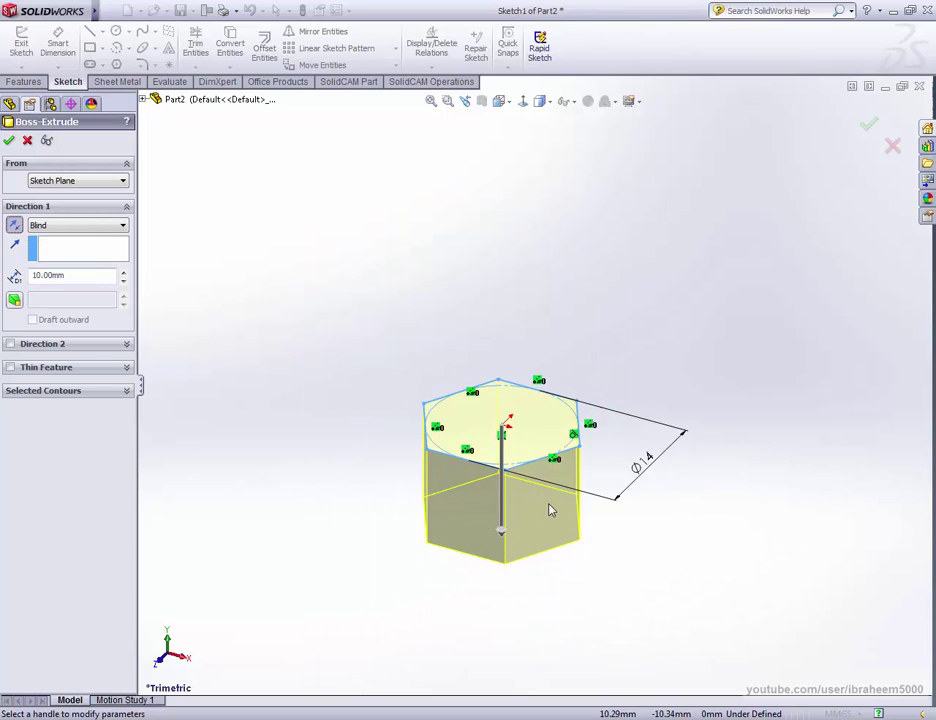
pyautogui.scroll(-3, 531, 514)
pyautogui.write('6.24')
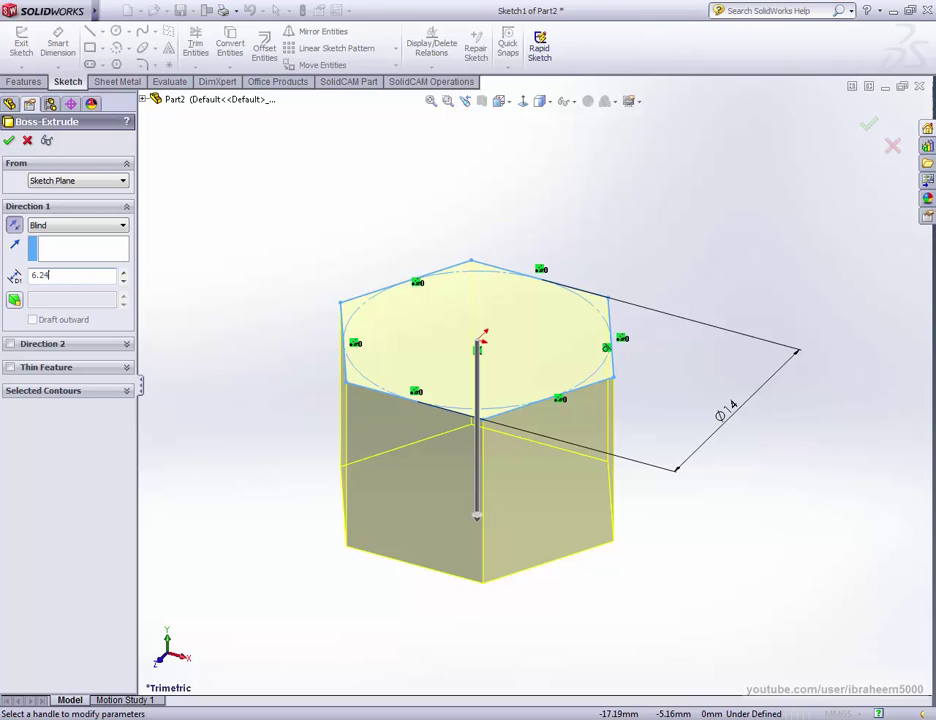
pyautogui.press('Return')
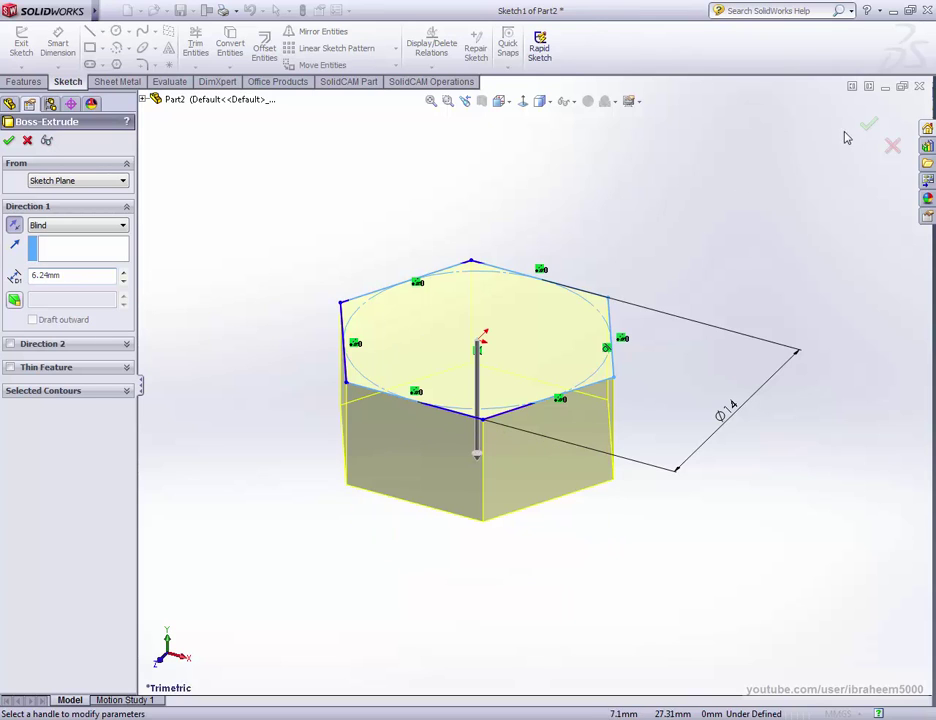
pyautogui.click(868, 124)
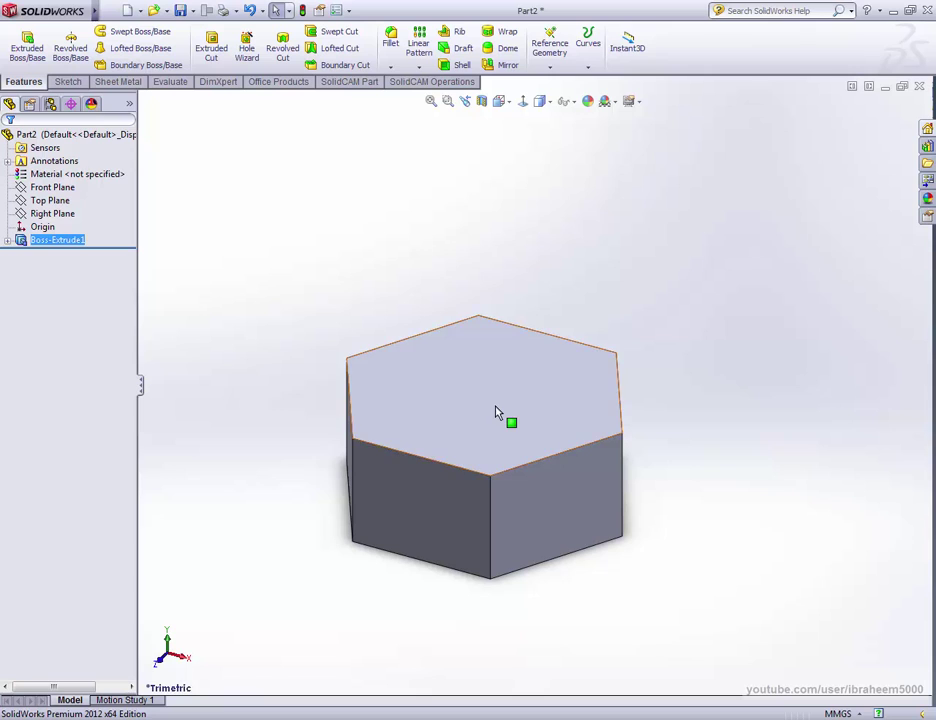
pyautogui.click(497, 413)
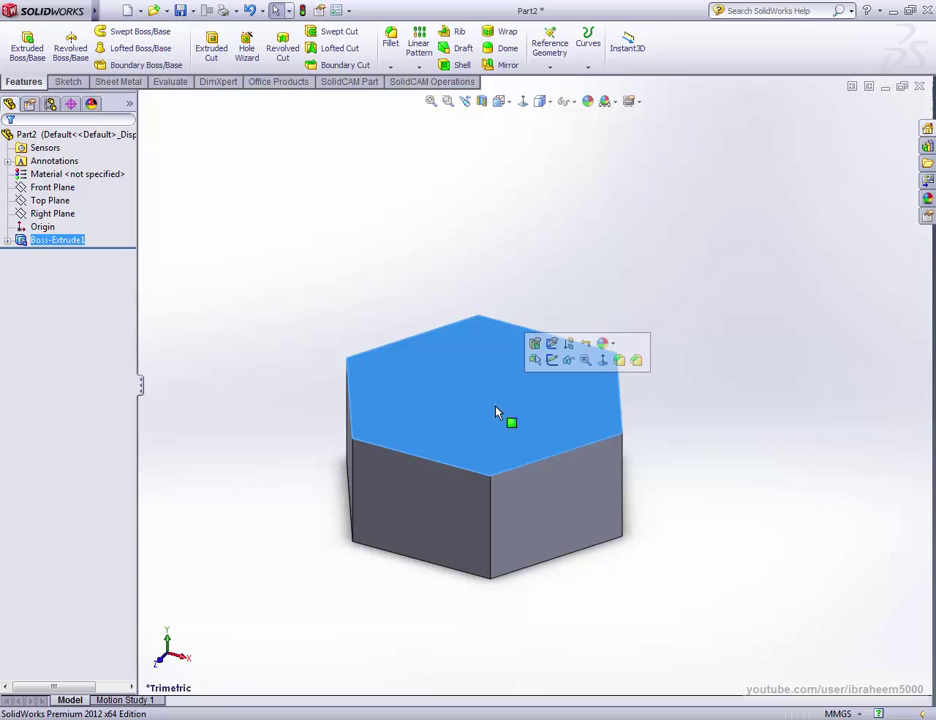
# Step: Sketch an 8 mm diameter circle centred on the origin on the prism's top face
pyautogui.click(67, 84)
pyautogui.click(116, 33)
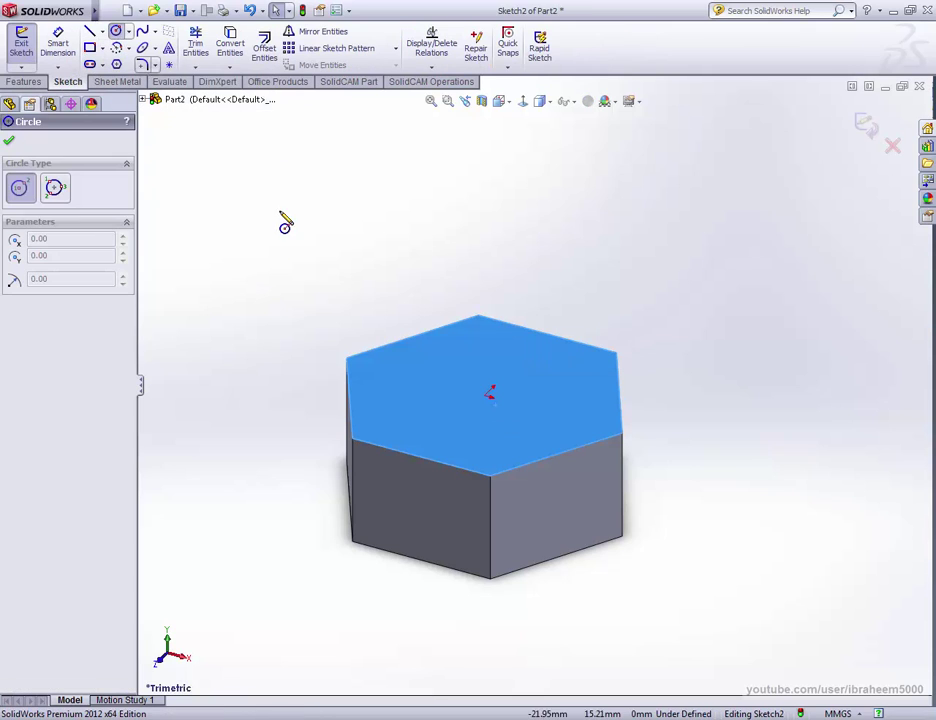
pyautogui.click(489, 400)
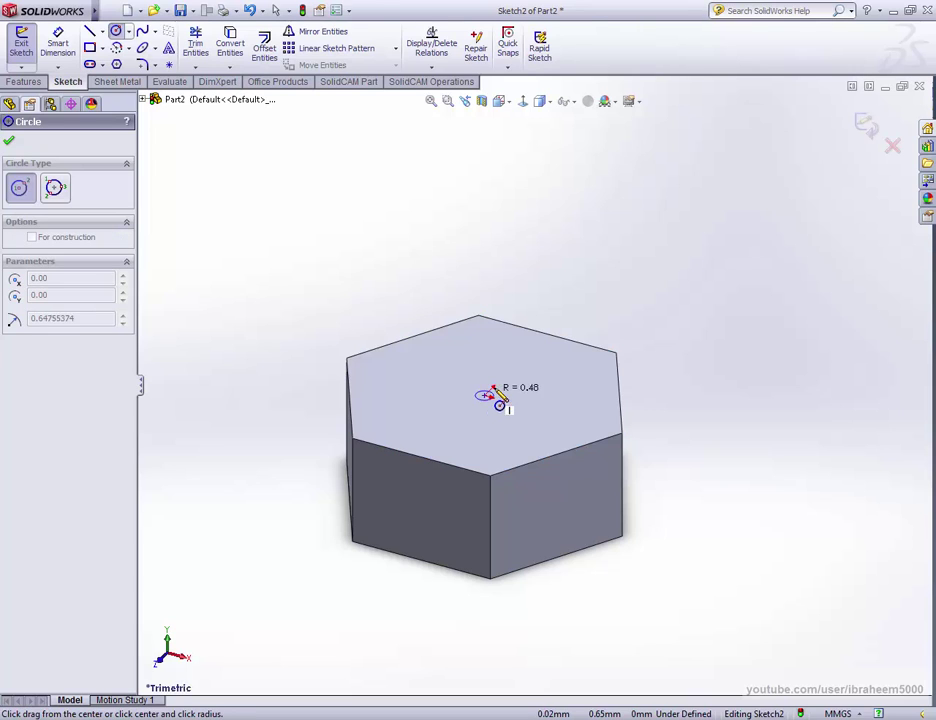
pyautogui.click(556, 379)
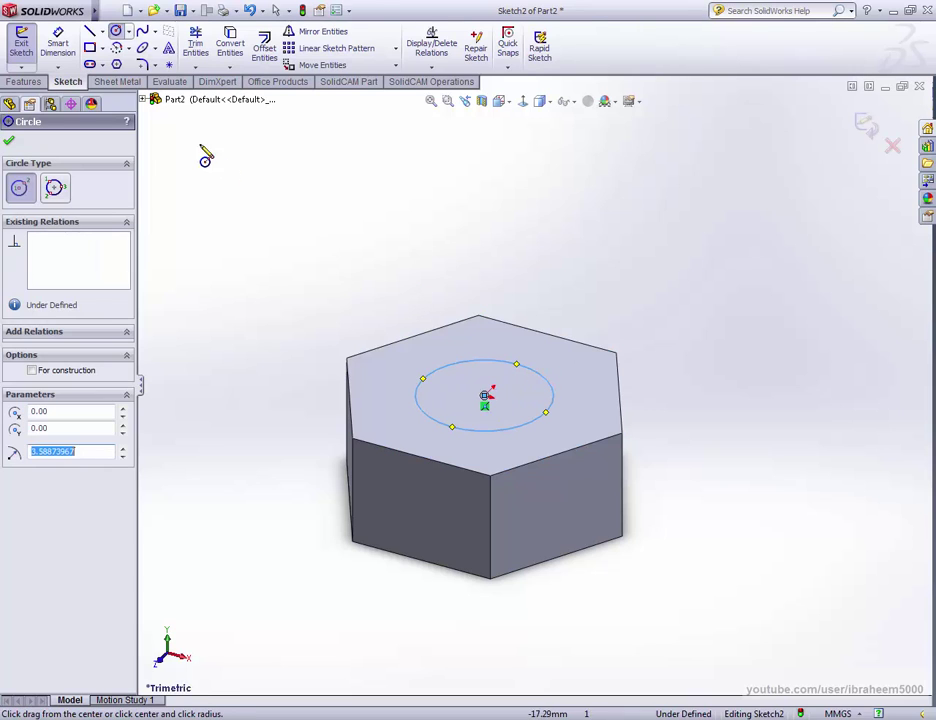
pyautogui.click(57, 44)
pyautogui.click(531, 373)
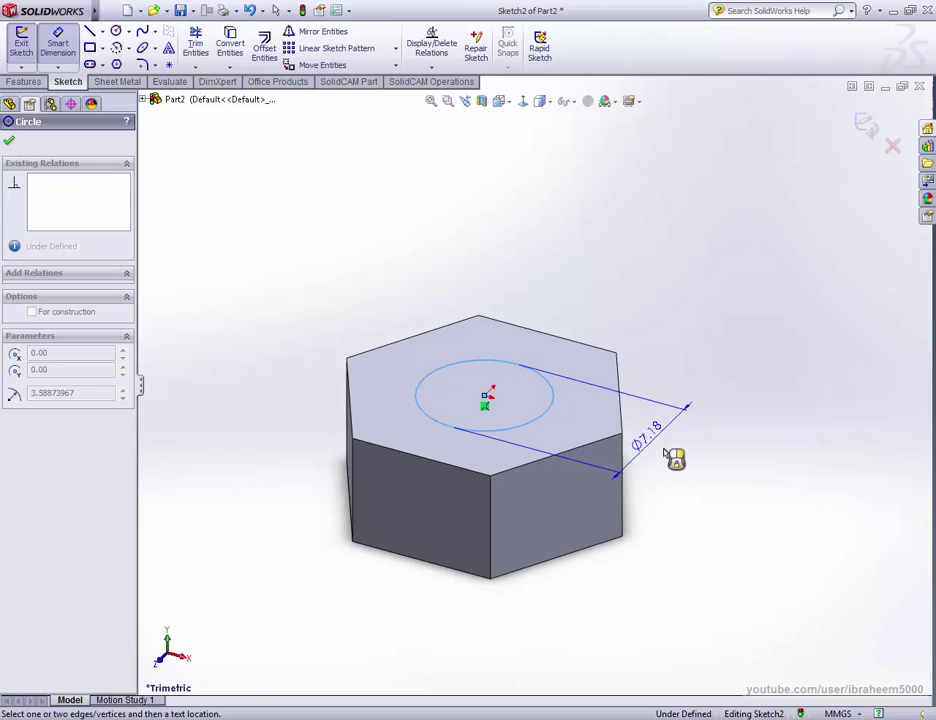
pyautogui.click(677, 464)
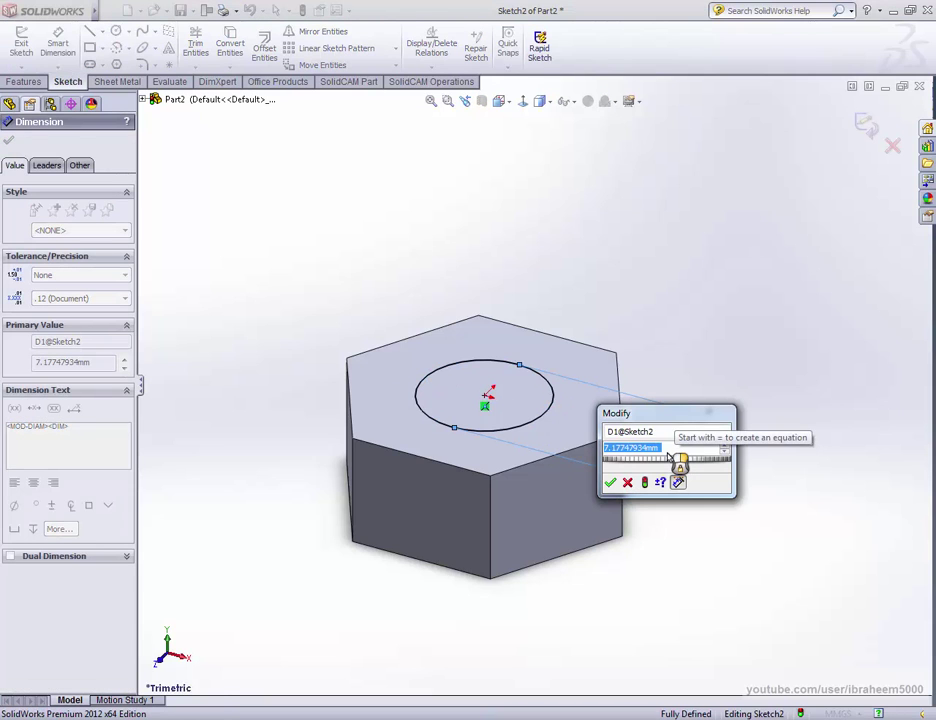
pyautogui.write('8')
pyautogui.press('Return')
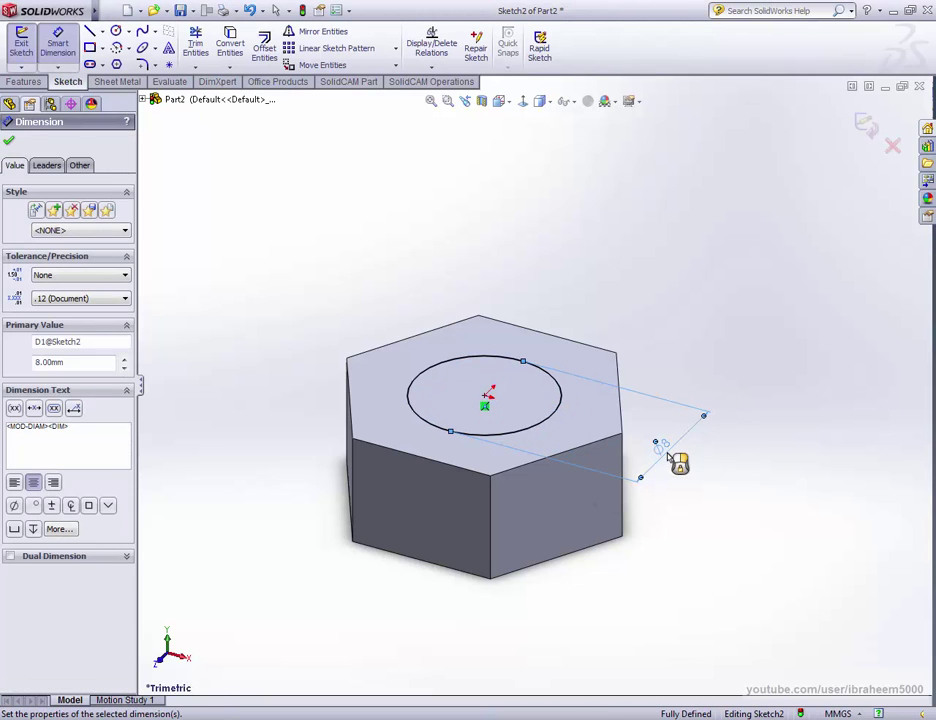
pyautogui.moveTo(670, 457); pyautogui.dragTo(676, 452)
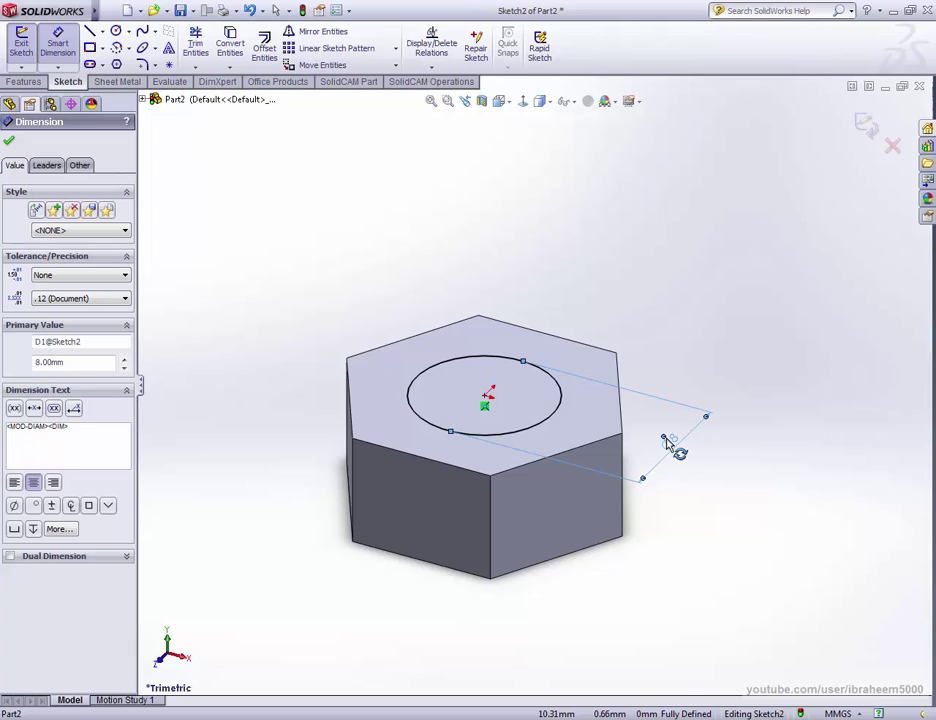
# Step: Extrude the 8 mm circle 40 mm upward into the shank, Boss-Extrude2
pyautogui.click(24, 82)
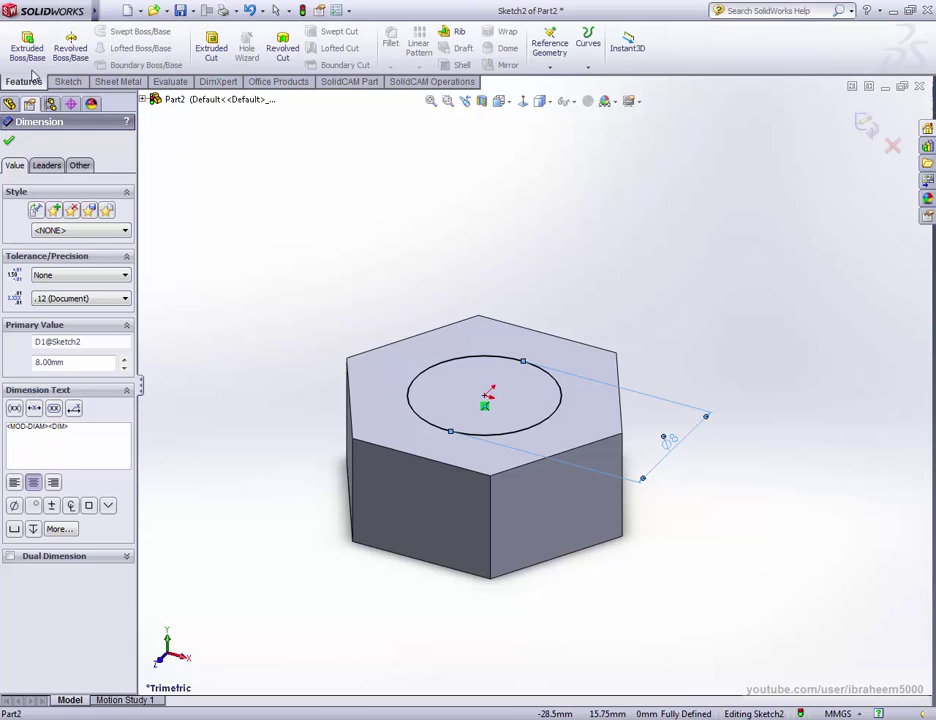
pyautogui.click(30, 50)
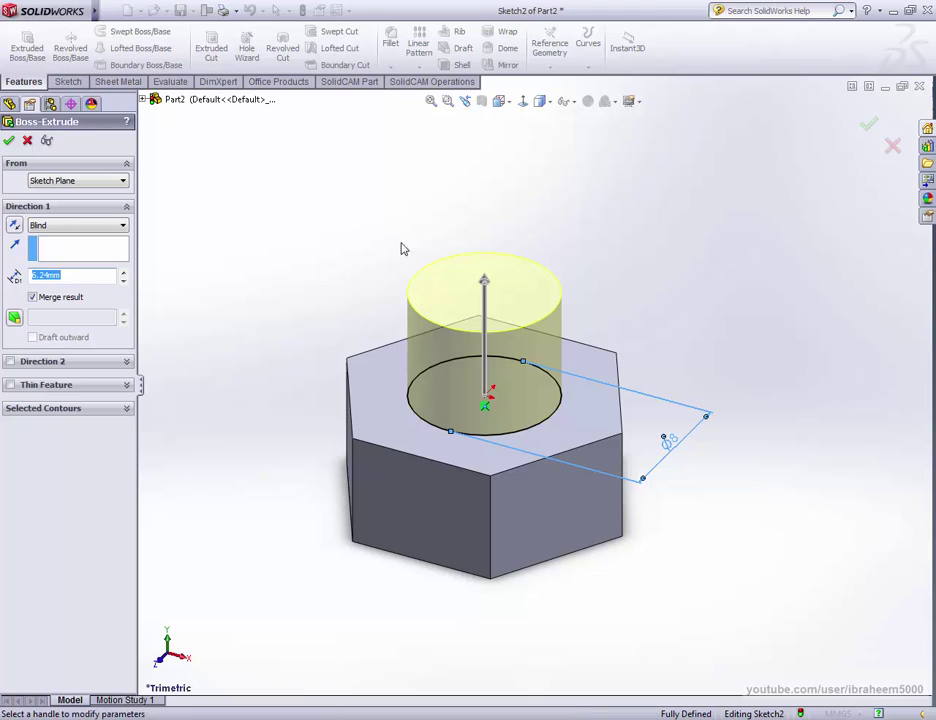
pyautogui.moveTo(489, 291); pyautogui.dragTo(490, 148)
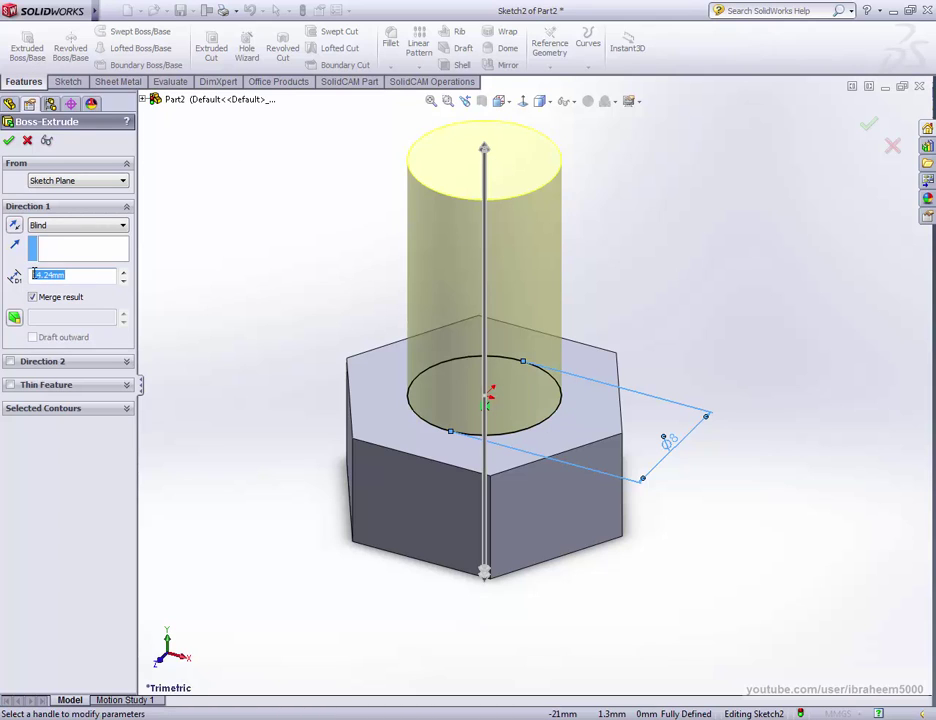
pyautogui.scroll(3, 445, 297)
pyautogui.scroll(2, 537, 290)
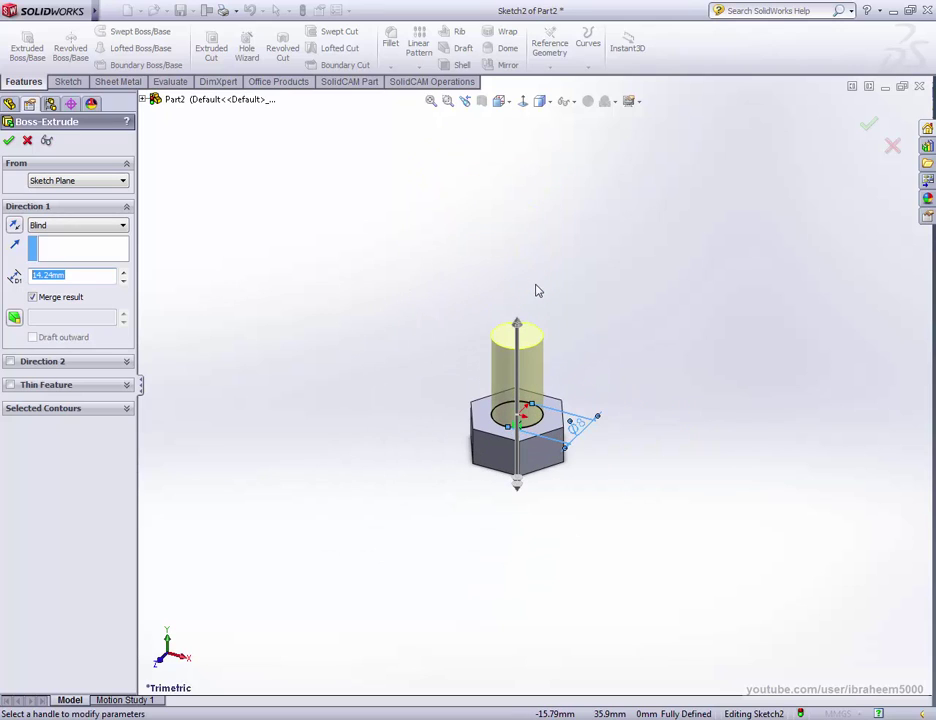
pyautogui.write('40')
pyautogui.press('Return')
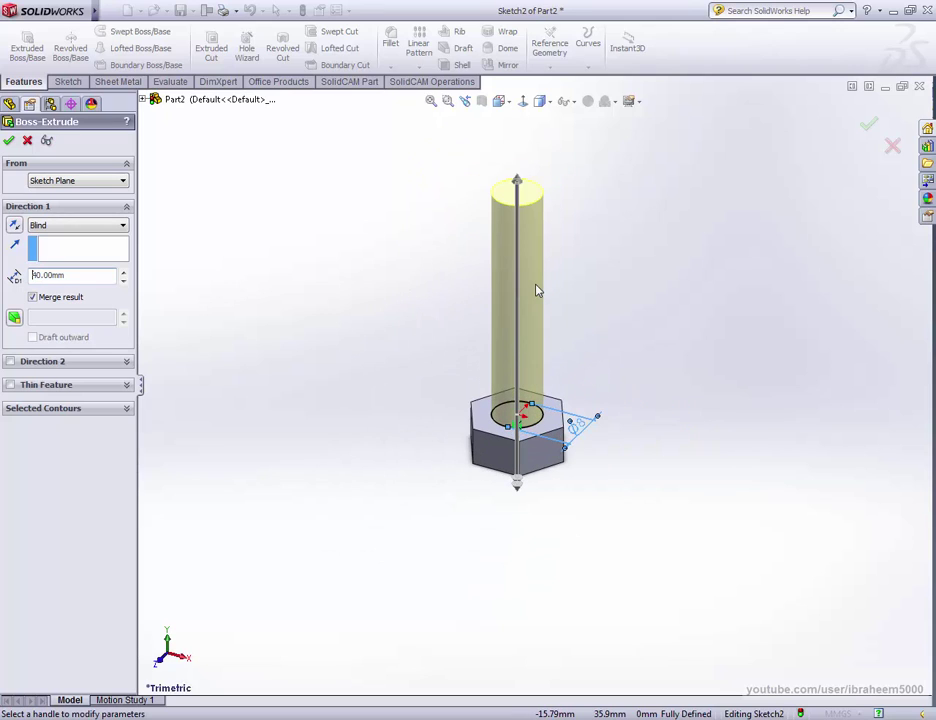
pyautogui.click(869, 124)
pyautogui.moveTo(548, 313)
pyautogui.mouseDown(button='middle')
pyautogui.moveTo(556, 345)
pyautogui.moveTo(565, 219)
pyautogui.moveTo(560, 365)
pyautogui.moveTo(556, 336)
pyautogui.moveTo(497, 545)
pyautogui.mouseUp(button='middle')
# Step: Sketch a 7 mm-radius circle at the origin on the hex head's end face, touching its flats
pyautogui.click(497, 545)
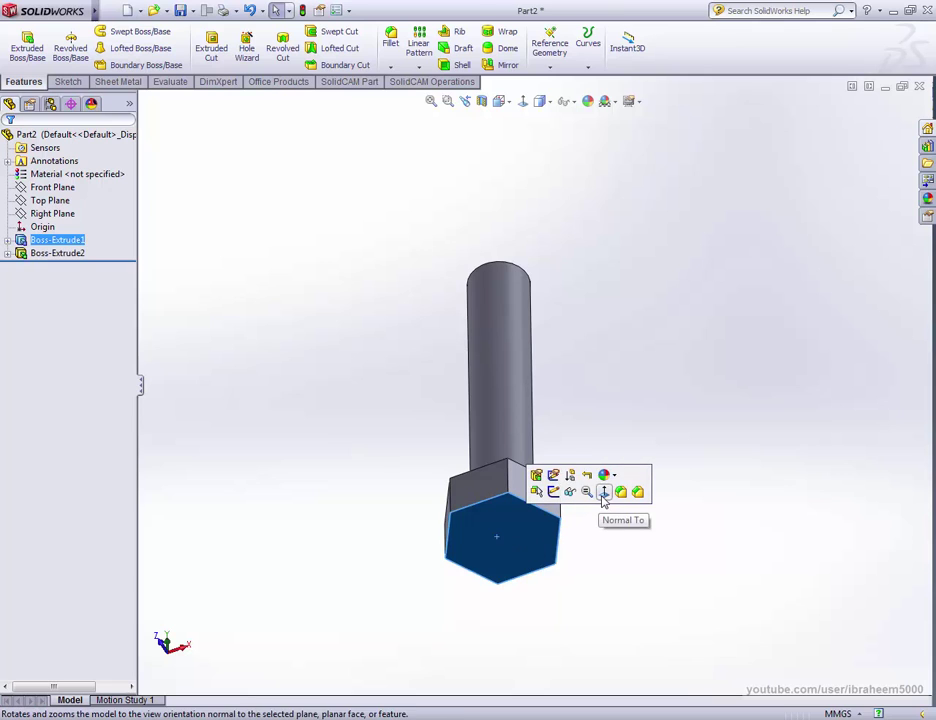
pyautogui.click(601, 492)
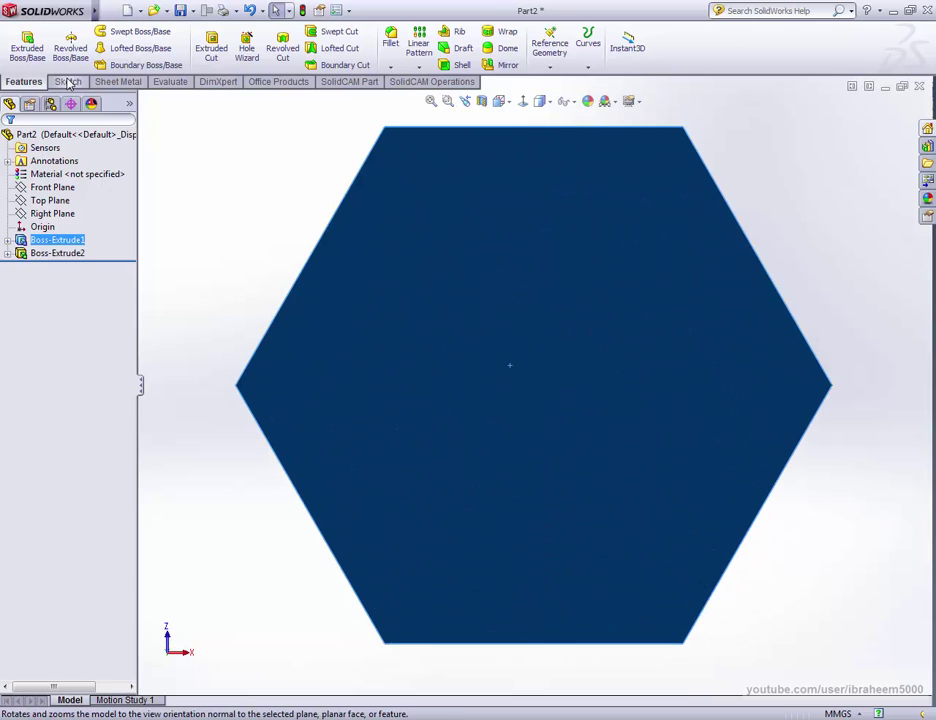
pyautogui.click(68, 82)
pyautogui.click(116, 31)
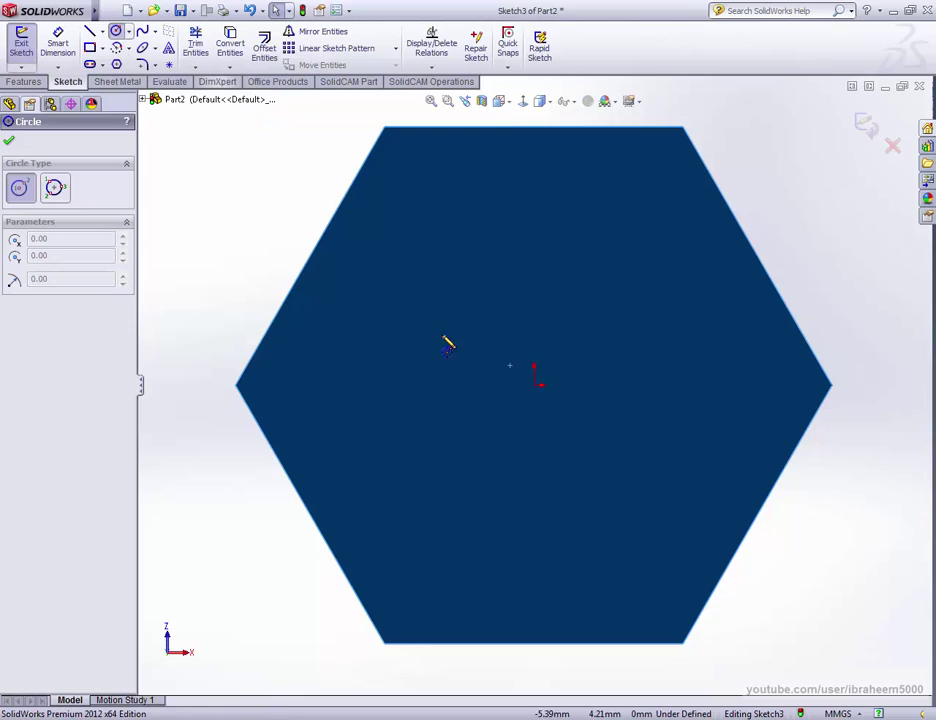
pyautogui.click(534, 385)
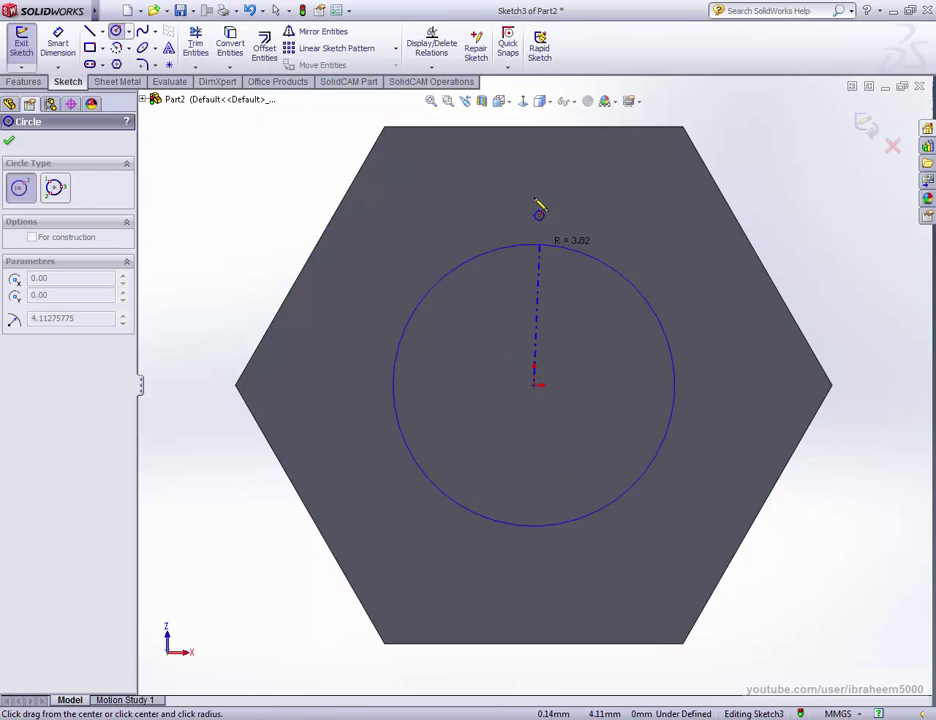
pyautogui.click(533, 128)
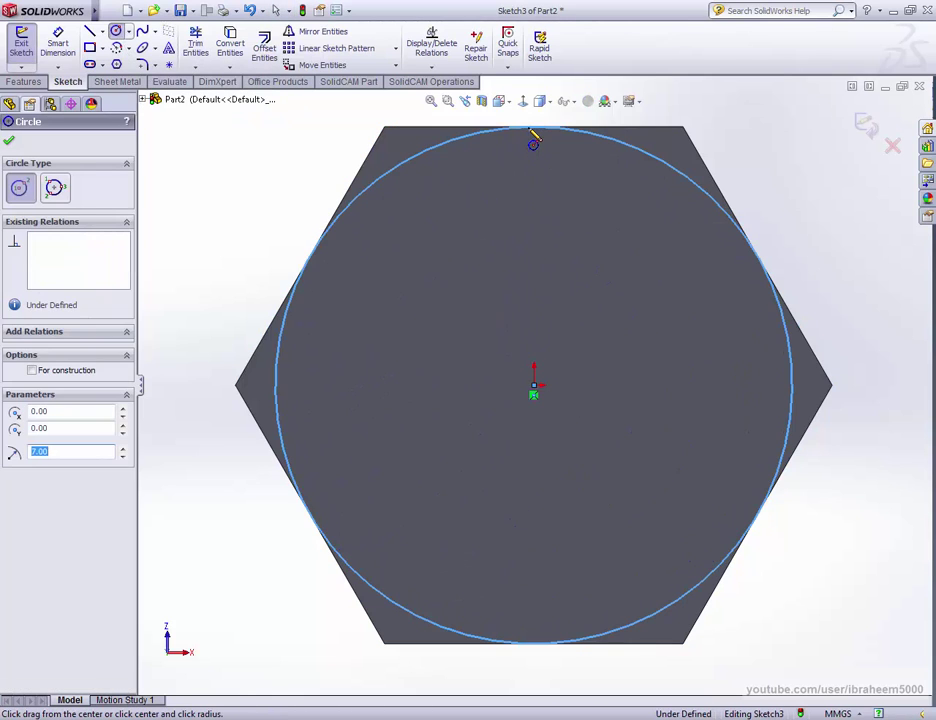
pyautogui.scroll(3, 580, 472)
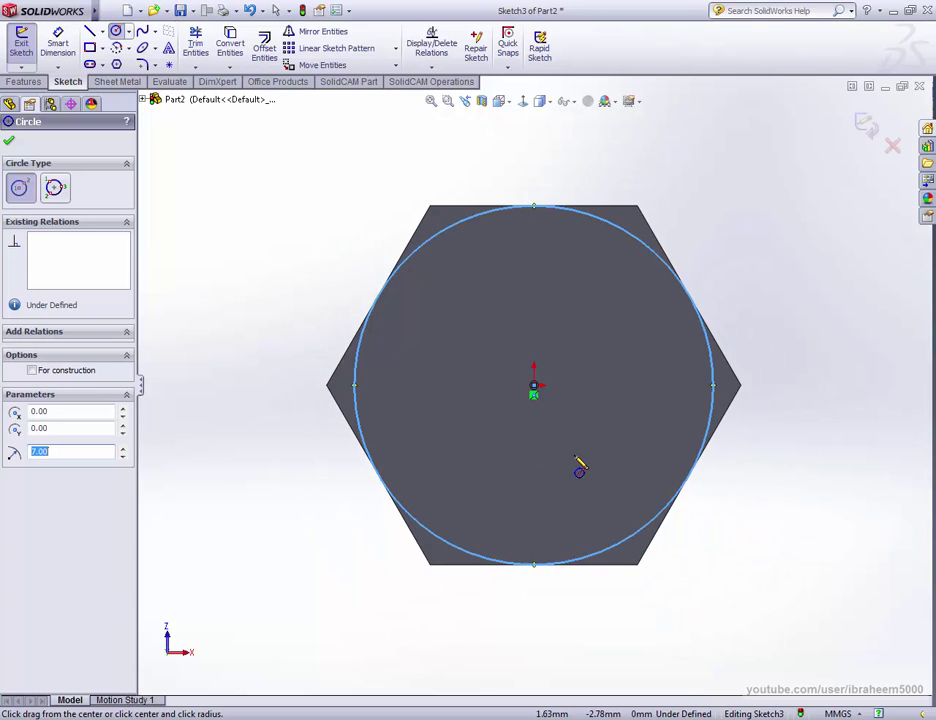
pyautogui.moveTo(578, 470)
pyautogui.mouseDown(button='middle')
pyautogui.moveTo(564, 376)
pyautogui.moveTo(614, 322)
pyautogui.moveTo(618, 276)
pyautogui.moveTo(608, 257)
pyautogui.moveTo(276, 242)
pyautogui.mouseUp(button='middle')
pyautogui.click(23, 81)
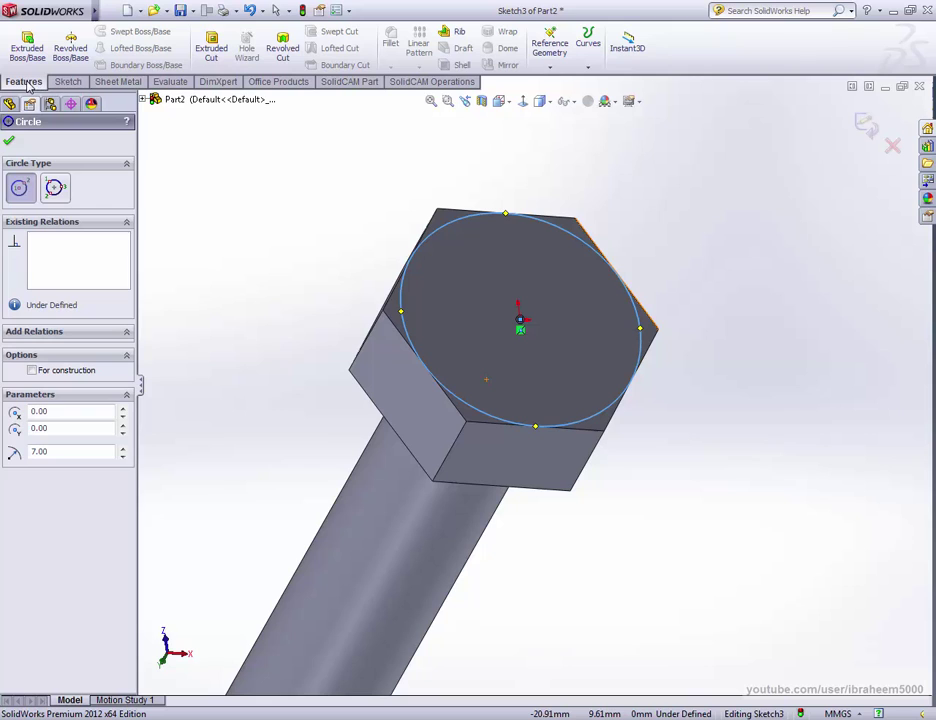
# Step: Set up an extruded cut from the circle with Flip side to cut and a 60° draft
pyautogui.click(211, 50)
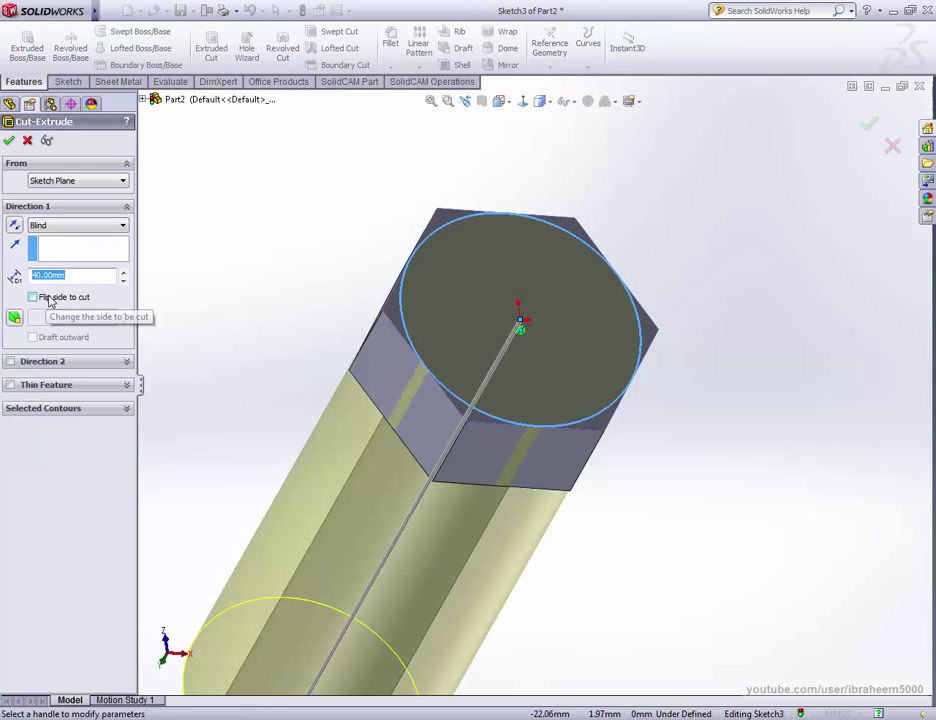
pyautogui.click(50, 298)
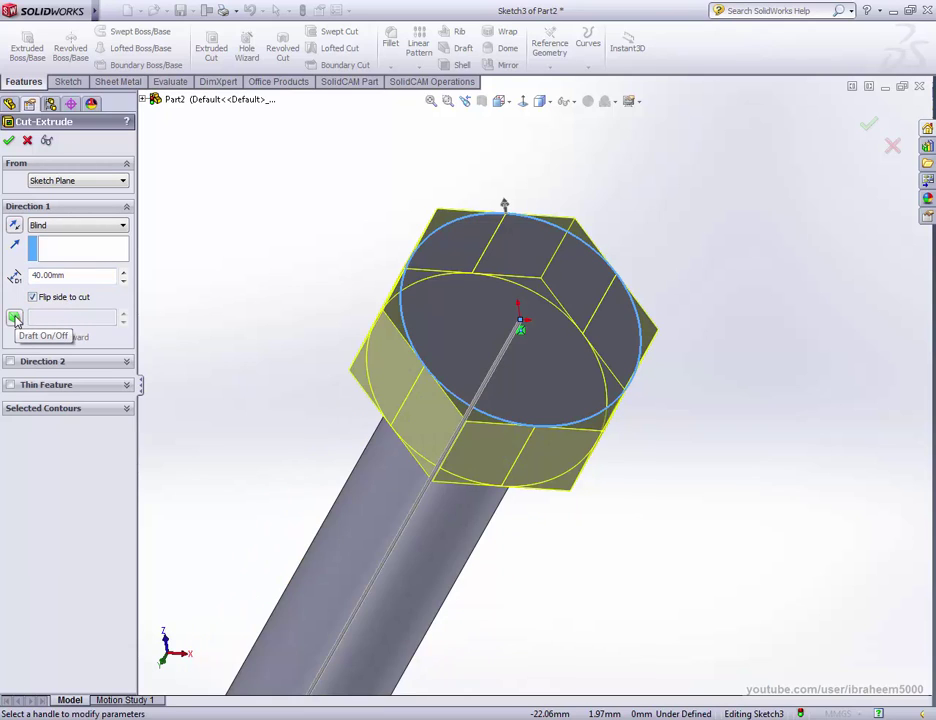
pyautogui.click(15, 318)
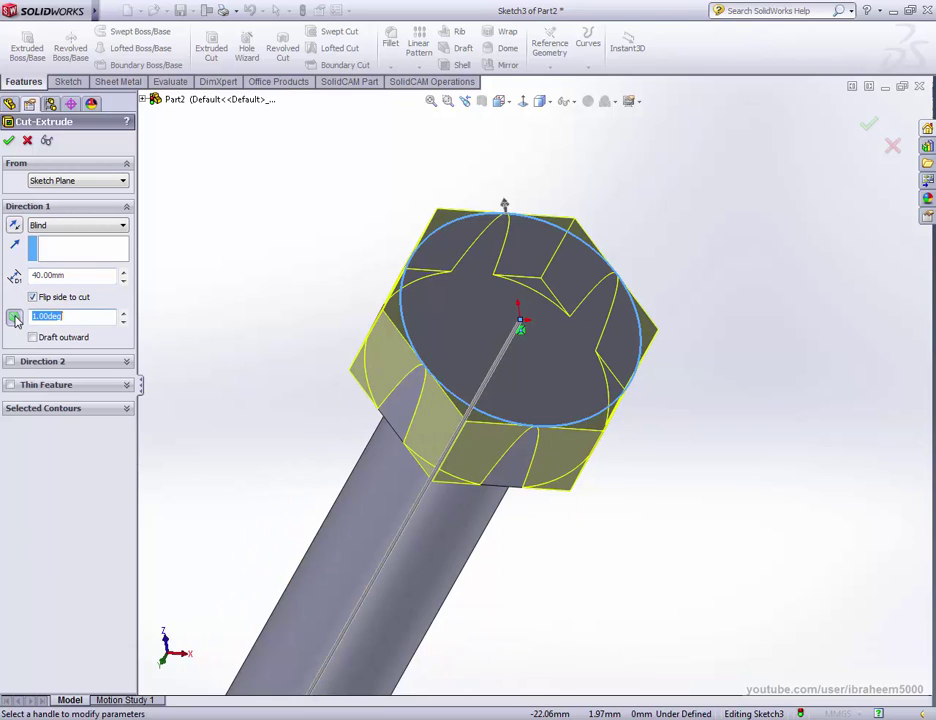
pyautogui.click(123, 312)
pyautogui.click(123, 312)
pyautogui.click(123, 312)
pyautogui.click(123, 312)
pyautogui.click(123, 312)
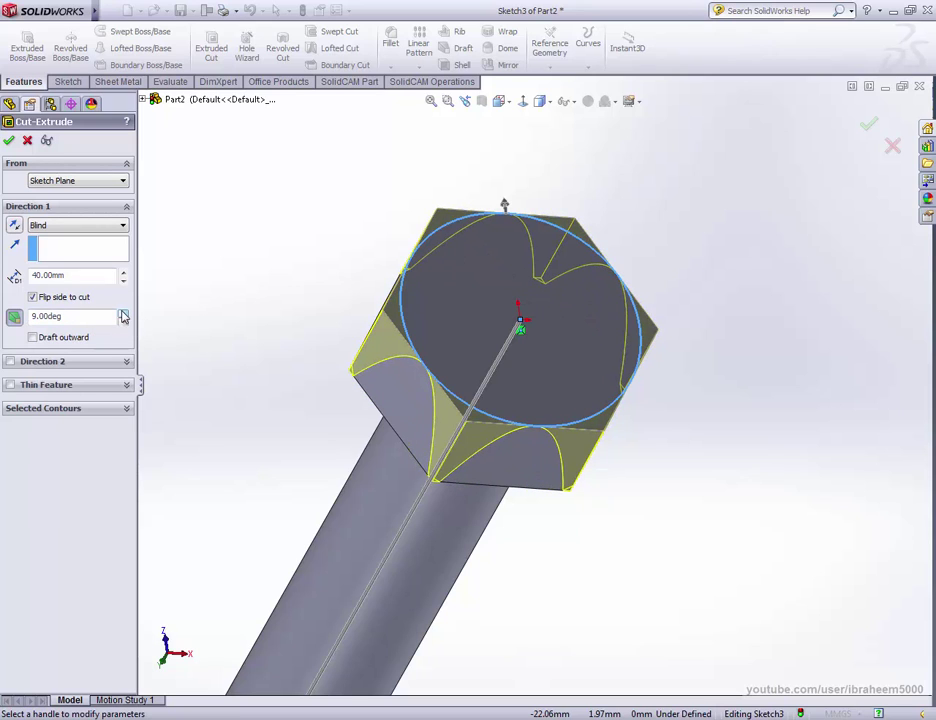
pyautogui.click(123, 312)
pyautogui.click(123, 312)
pyautogui.click(123, 312)
pyautogui.click(123, 312)
pyautogui.click(123, 312)
pyautogui.click(123, 312)
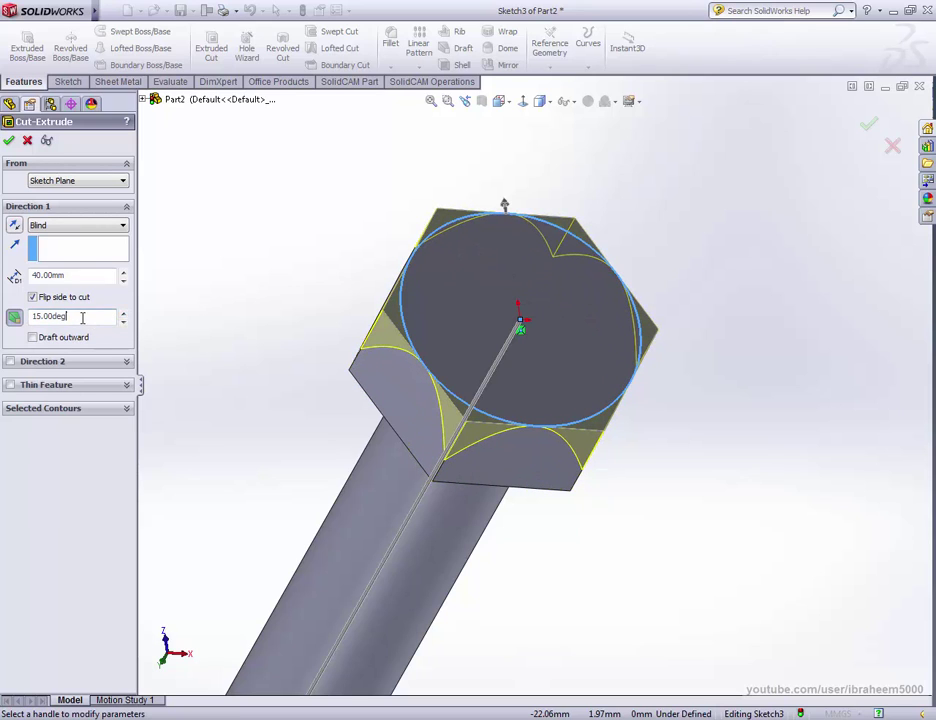
pyautogui.moveTo(82, 317); pyautogui.dragTo(28, 317)
pyautogui.write('60')
pyautogui.press('Return')
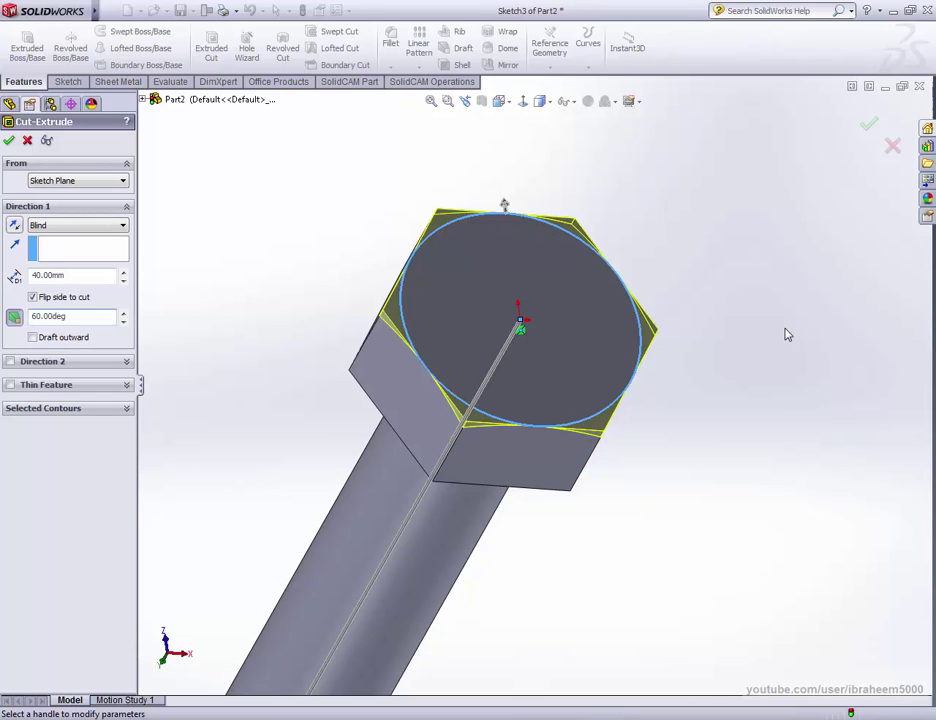
# Step: Accept the cut as Cut-Extrude1 and orbit around the bevelled hex head
pyautogui.moveTo(785, 334)
pyautogui.mouseDown(button='middle')
pyautogui.moveTo(716, 261)
pyautogui.moveTo(645, 211)
pyautogui.moveTo(756, 282)
pyautogui.moveTo(809, 184)
pyautogui.mouseUp(button='middle')
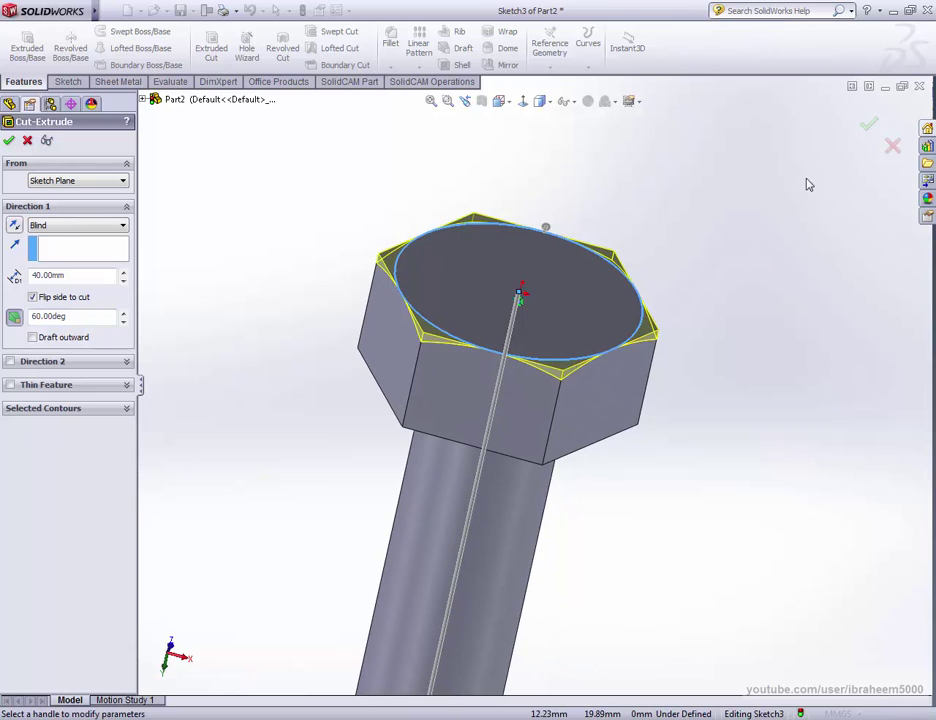
pyautogui.click(866, 127)
pyautogui.scroll(3, 660, 290)
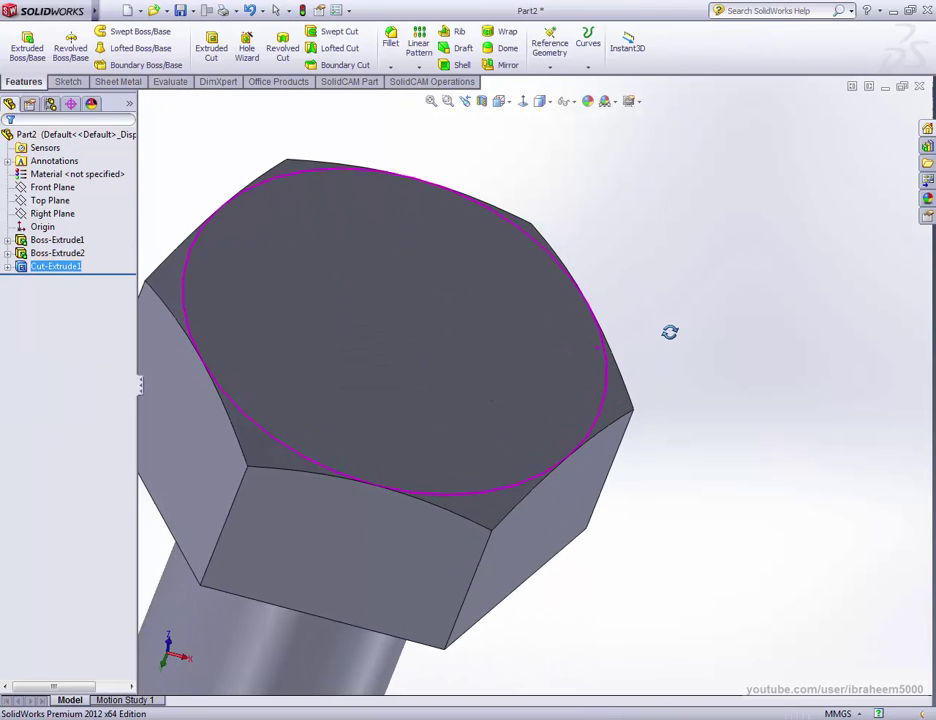
pyautogui.moveTo(668, 330); pyautogui.dragTo(397, 372, button='middle')
pyautogui.scroll(3, 405, 390)
pyautogui.scroll(-4, 478, 396)
pyautogui.moveTo(478, 396)
pyautogui.mouseDown(button='middle')
pyautogui.moveTo(553, 246)
pyautogui.moveTo(531, 342)
pyautogui.moveTo(474, 316)
pyautogui.mouseUp(button='middle')
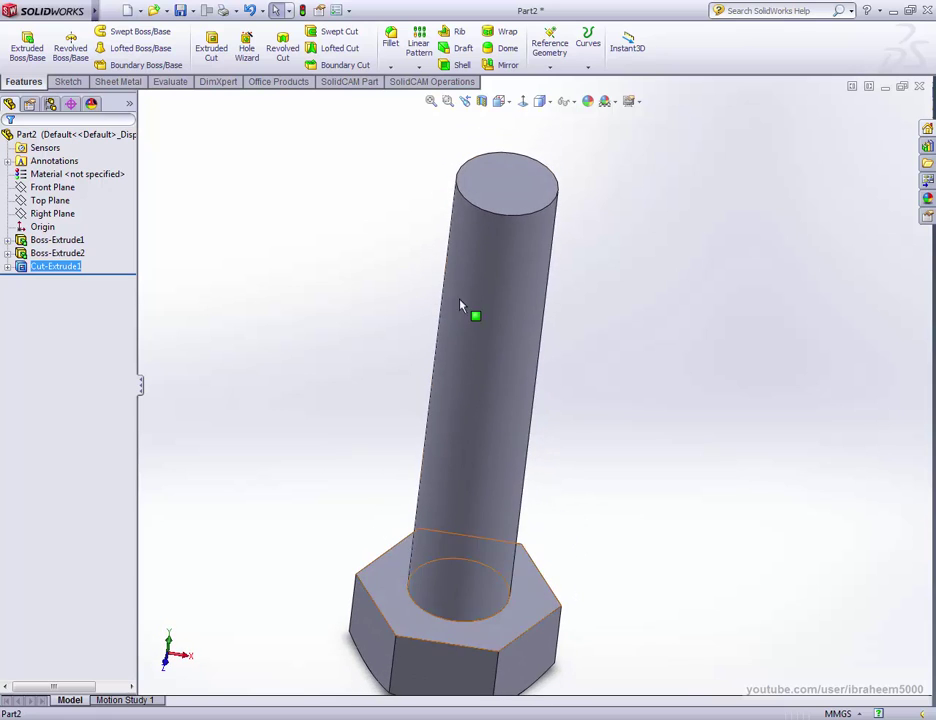
pyautogui.scroll(3, 529, 201)
pyautogui.scroll(3, 560, 240)
pyautogui.scroll(-1, 591, 297)
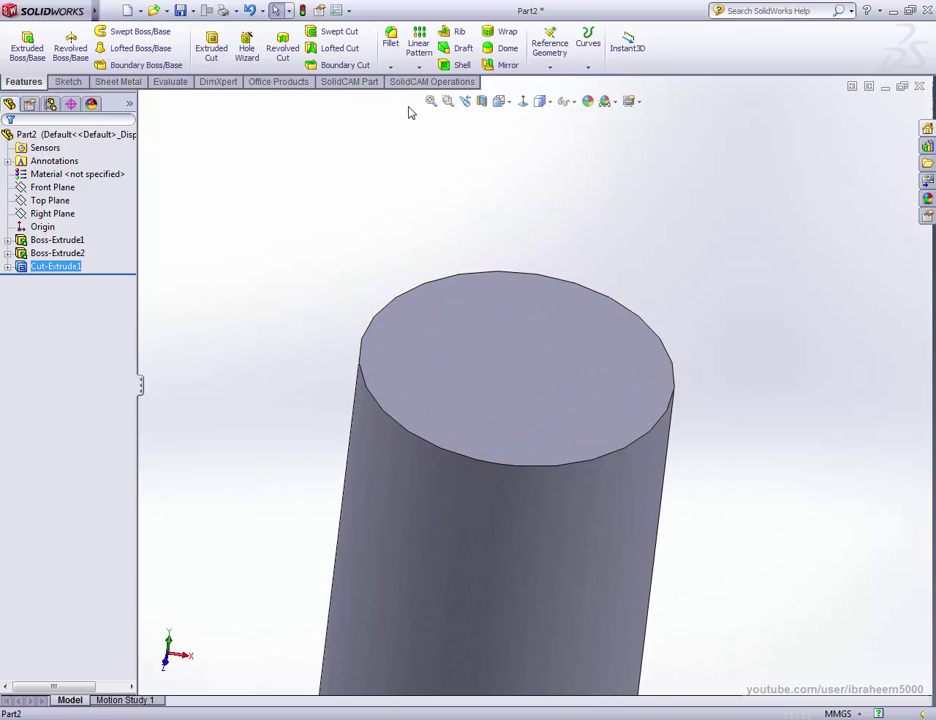
# Step: Chamfer the shank's top circular edge 0.50 mm at 45° as Chamfer1
pyautogui.click(391, 68)
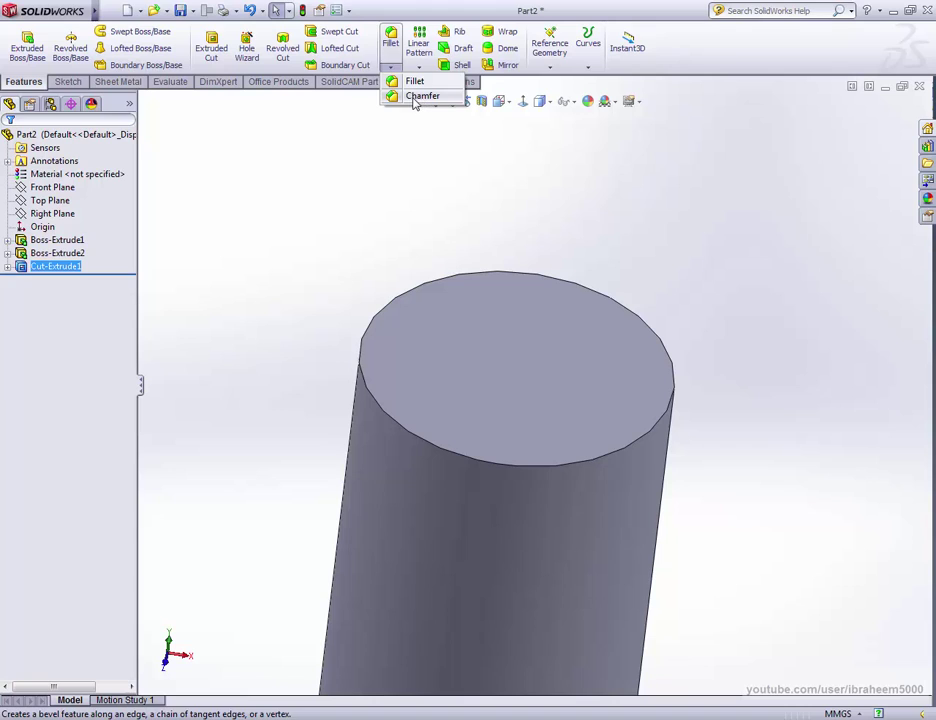
pyautogui.click(420, 96)
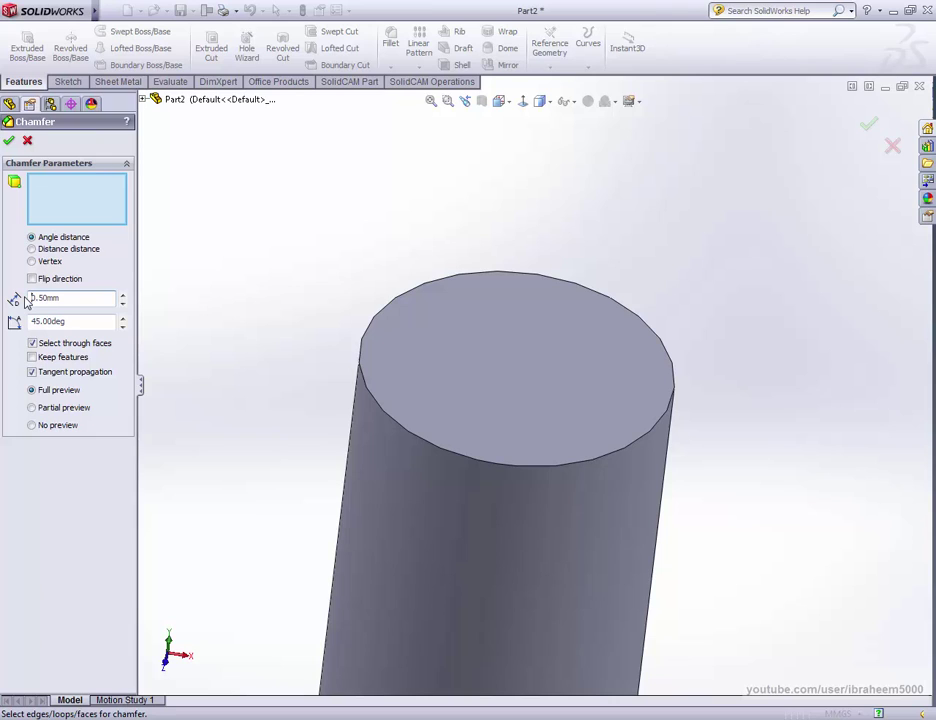
pyautogui.click(447, 456)
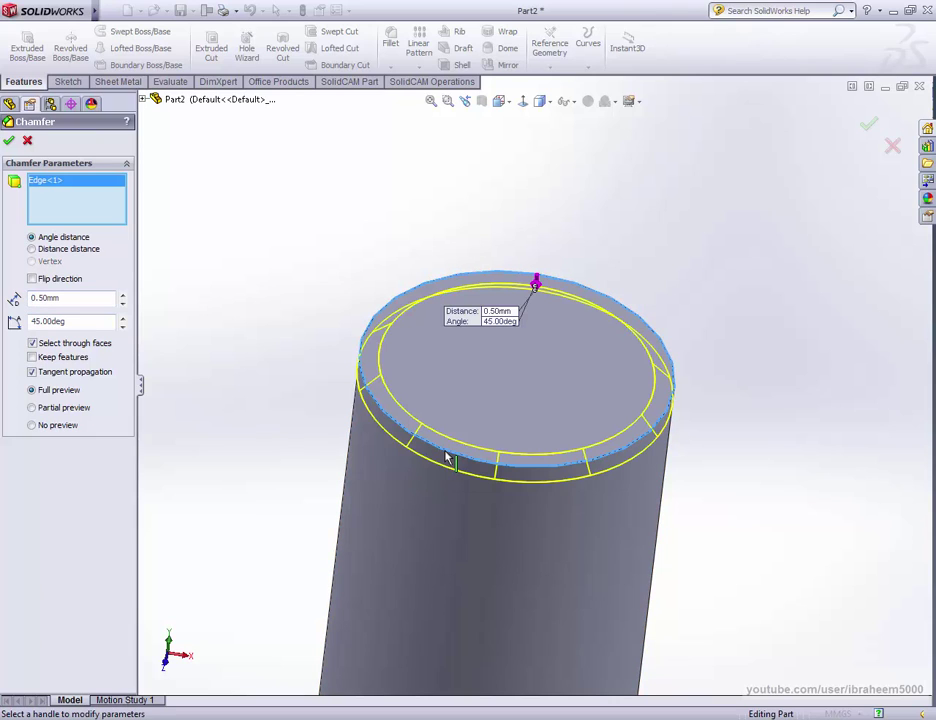
pyautogui.click(868, 124)
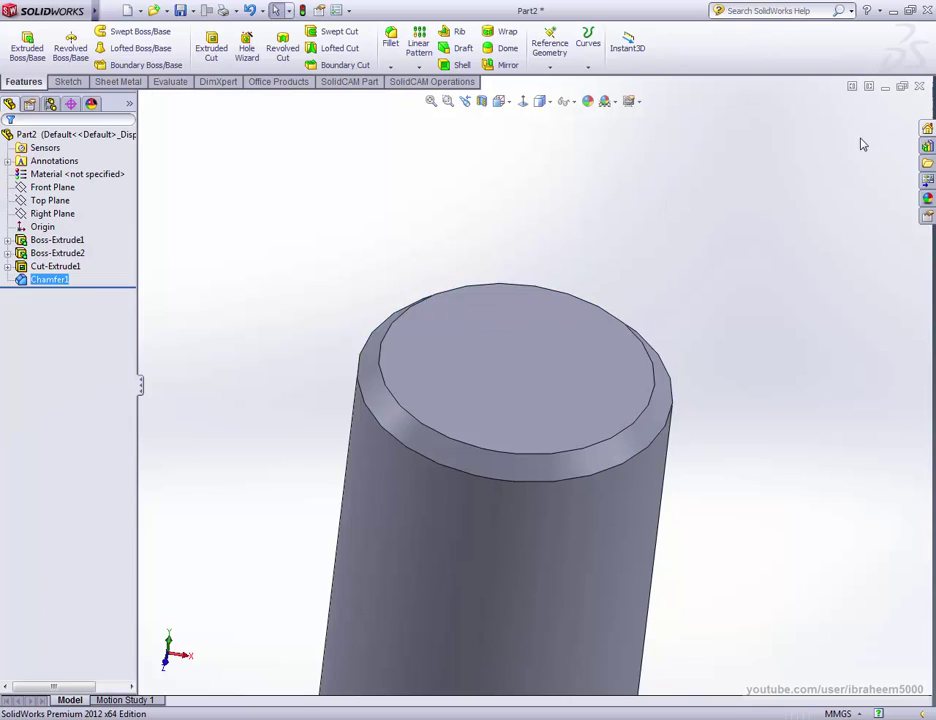
pyautogui.scroll(3, 631, 501)
pyautogui.scroll(2, 584, 483)
pyautogui.scroll(-3, 512, 391)
pyautogui.scroll(-3, 531, 313)
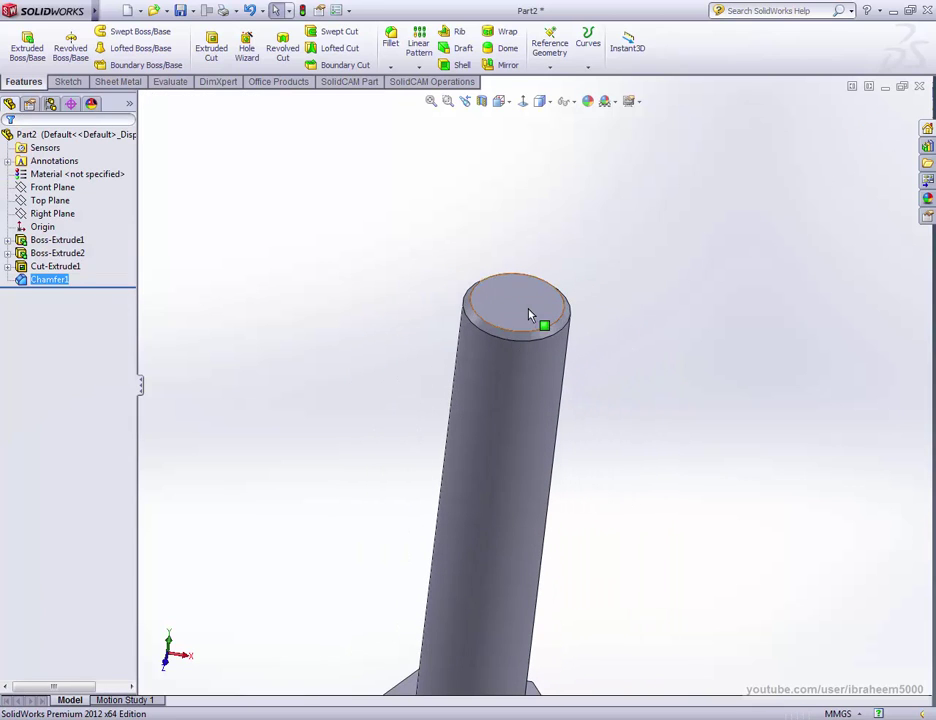
pyautogui.click(531, 313)
# Step: Sketch a circle matching the shank edge, centred on the origin, on the shank's end face
pyautogui.click(634, 261)
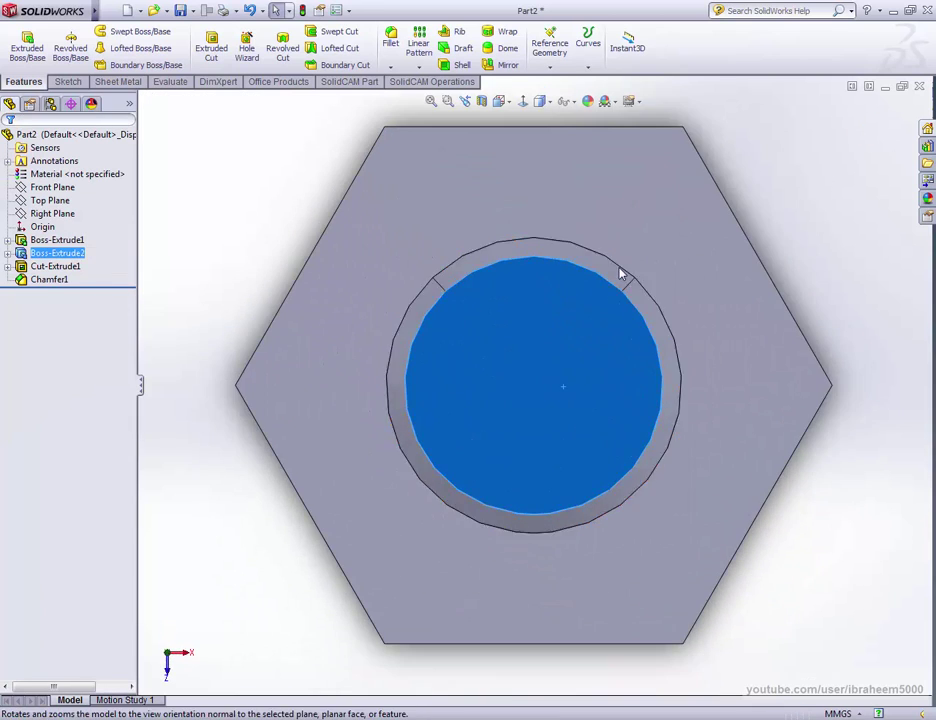
pyautogui.click(70, 84)
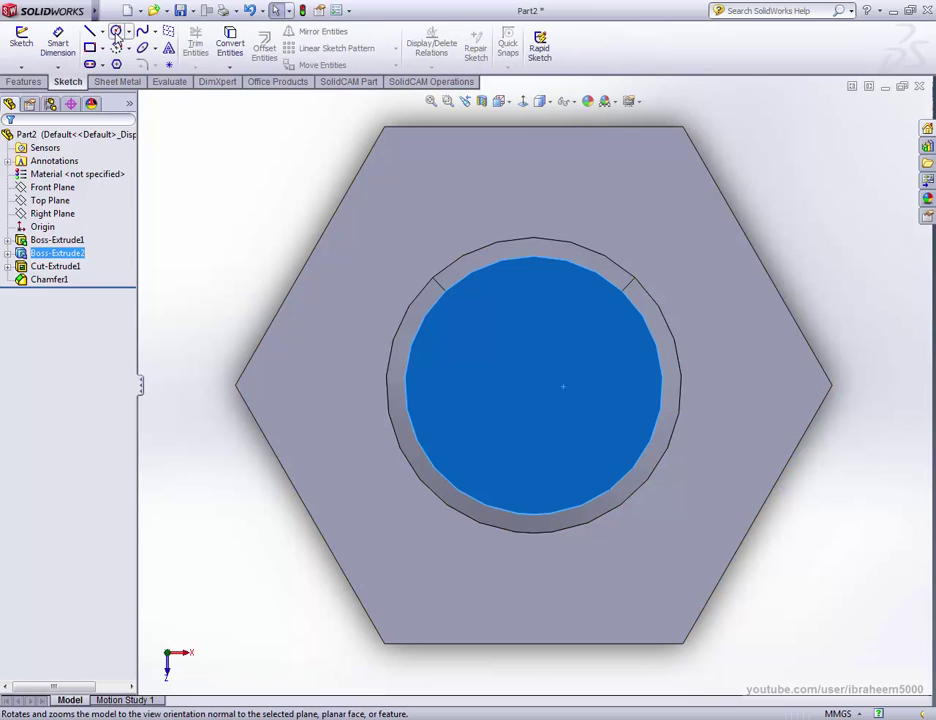
pyautogui.click(116, 33)
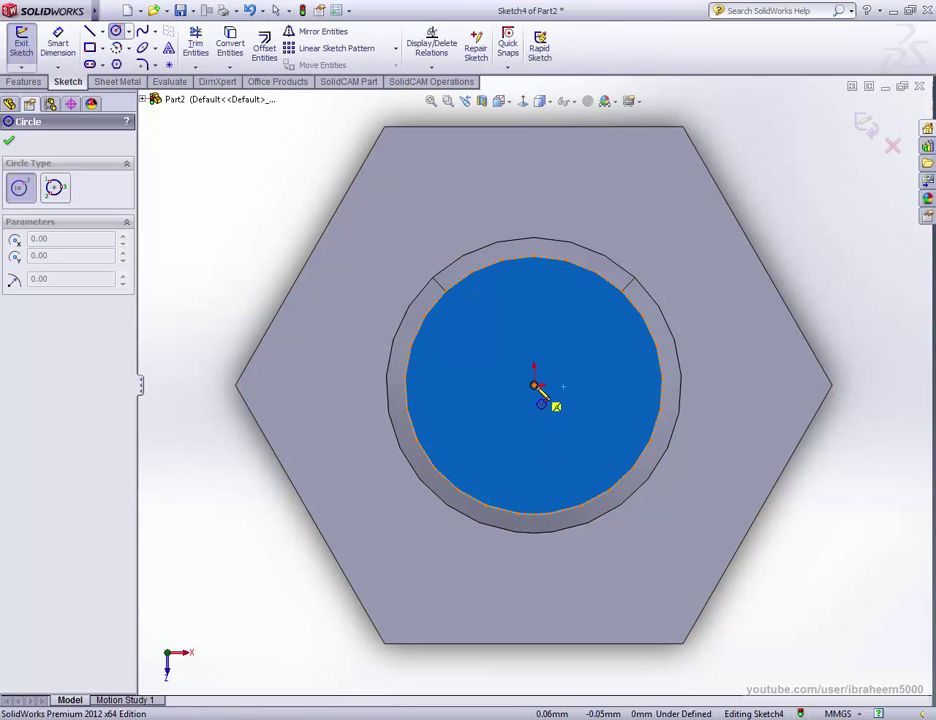
pyautogui.click(535, 386)
pyautogui.click(547, 273)
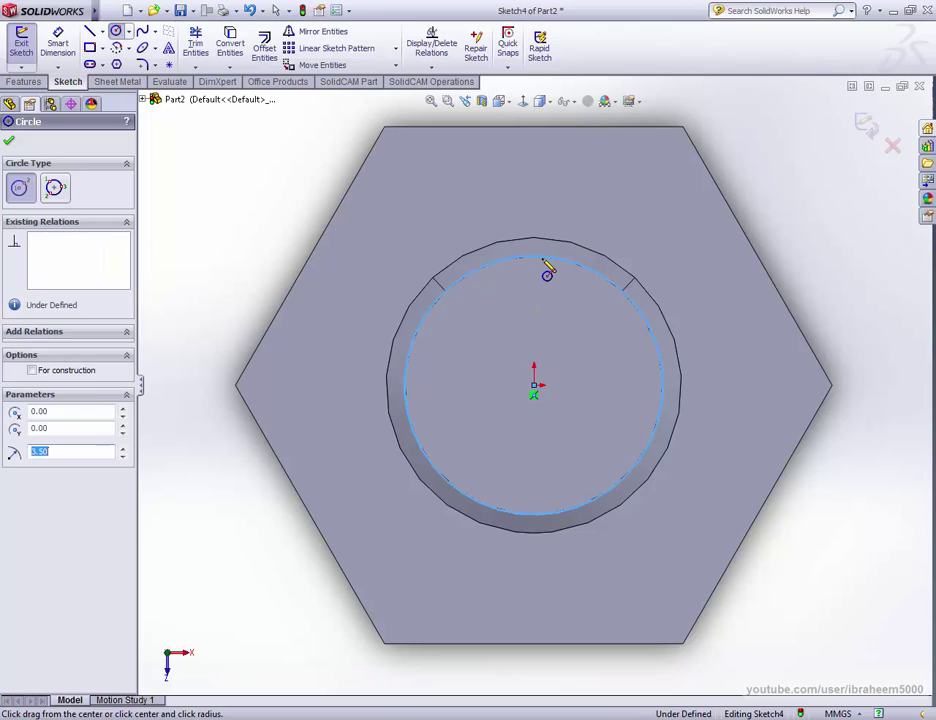
# Step: Create a helix from the circle, reversed to run down the shank, with 1.25 mm pitch
pyautogui.click(26, 85)
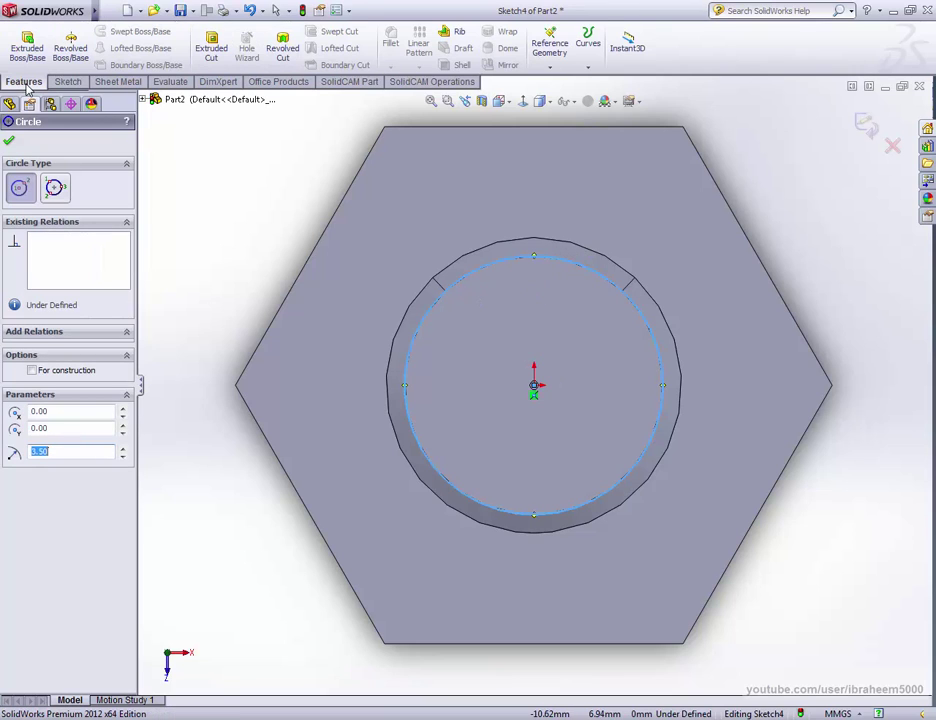
pyautogui.click(588, 50)
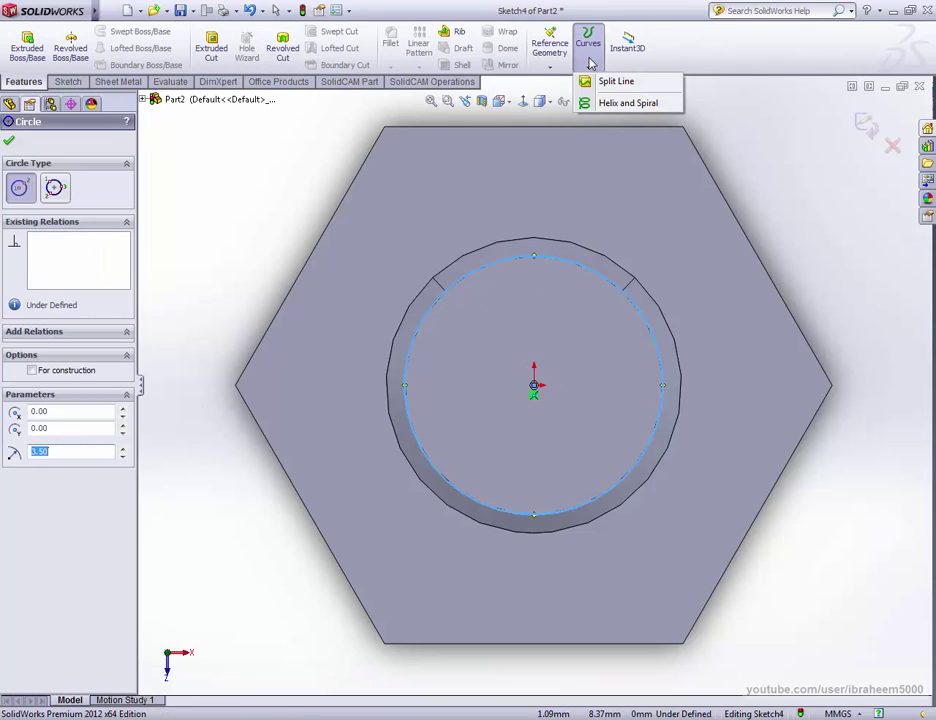
pyautogui.click(615, 104)
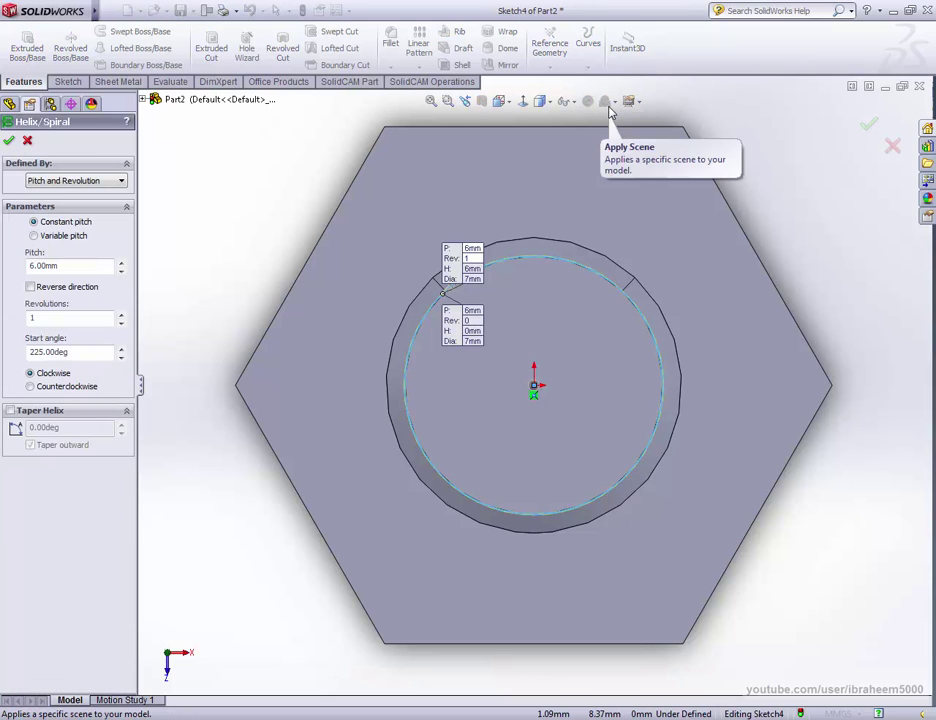
pyautogui.click(505, 104)
pyautogui.click(537, 120)
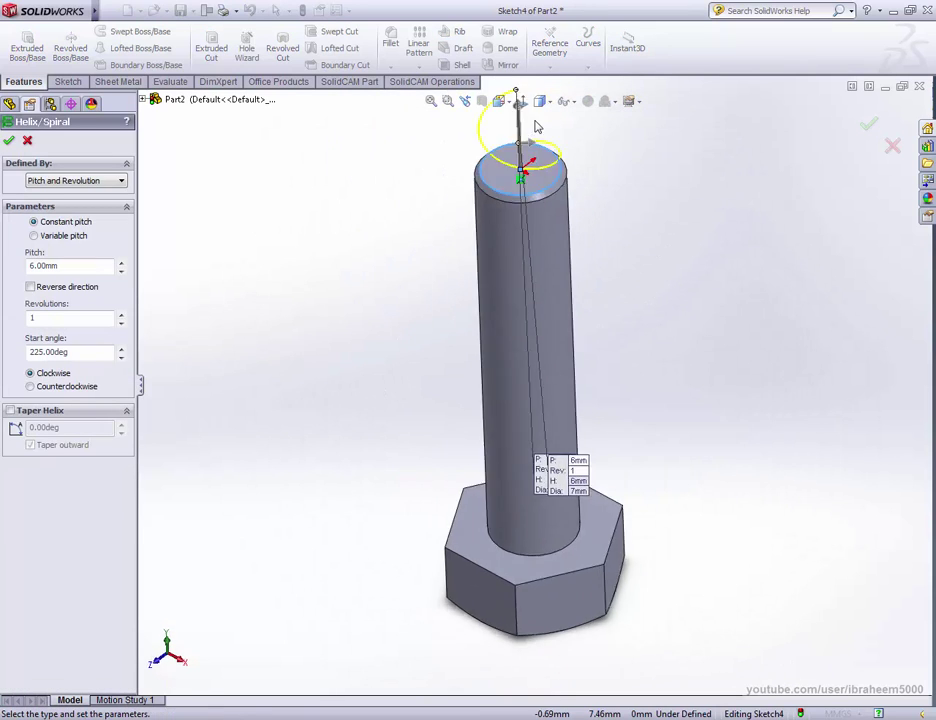
pyautogui.scroll(-2, 537, 125)
pyautogui.scroll(-2, 539, 223)
pyautogui.scroll(-2, 505, 224)
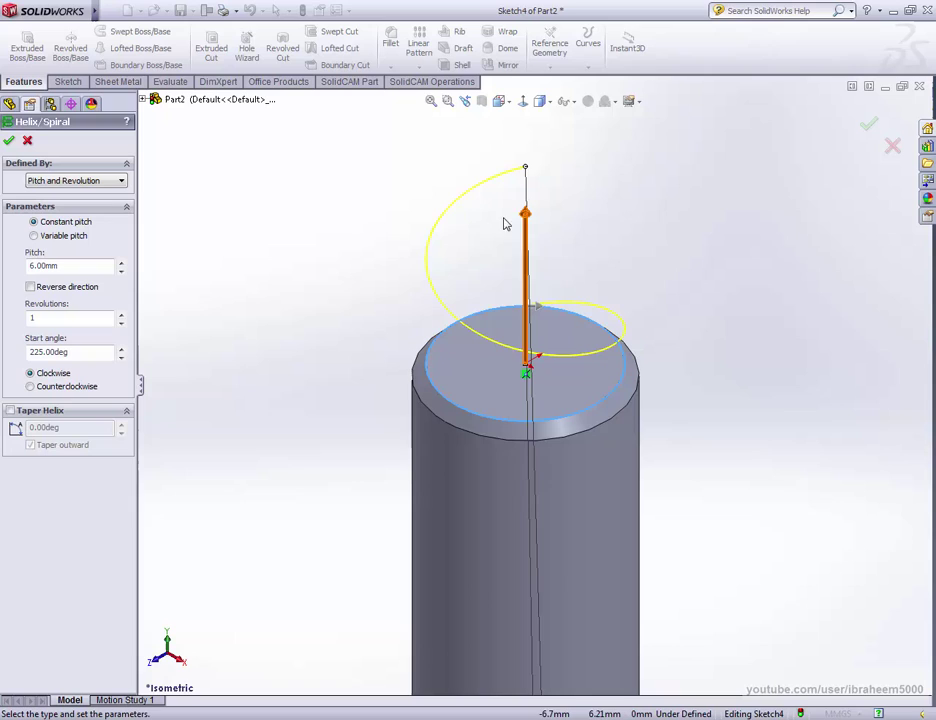
pyautogui.click(31, 287)
pyautogui.write('1.25')
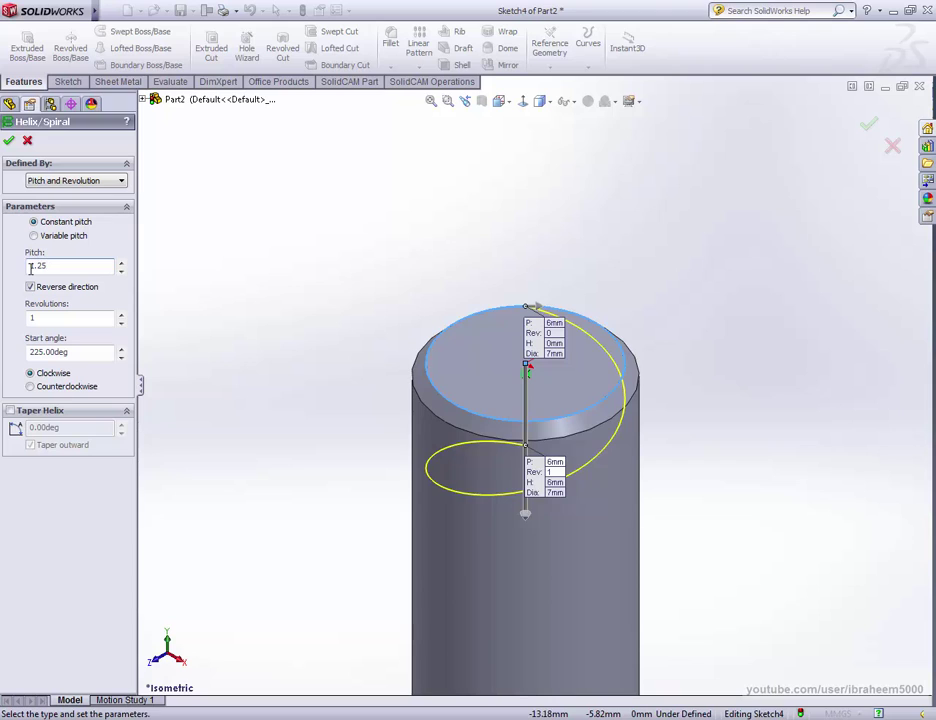
pyautogui.press('Return')
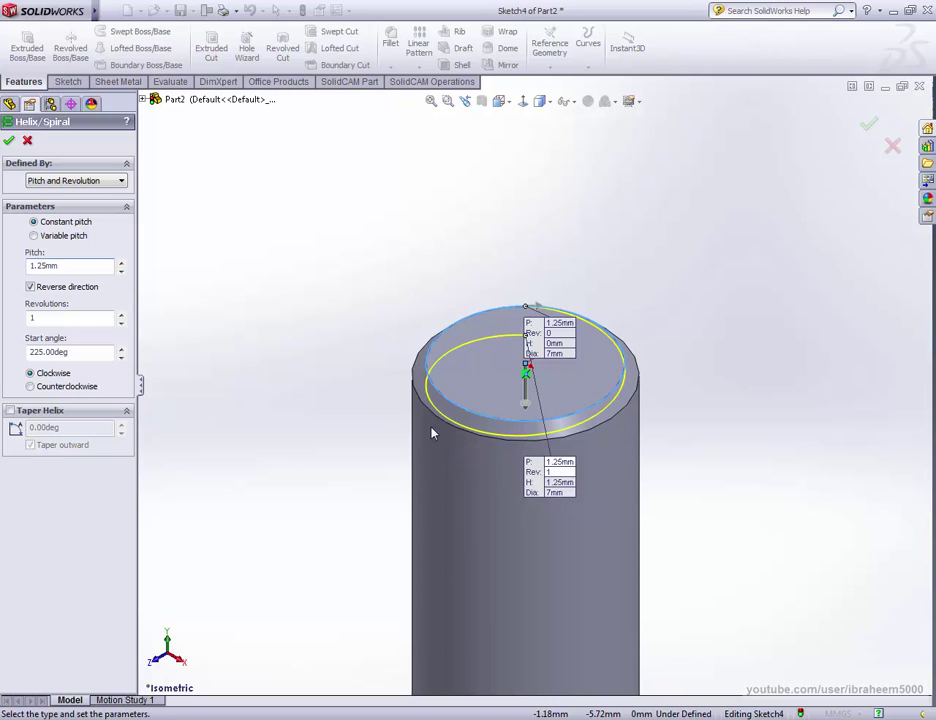
pyautogui.scroll(3, 432, 432)
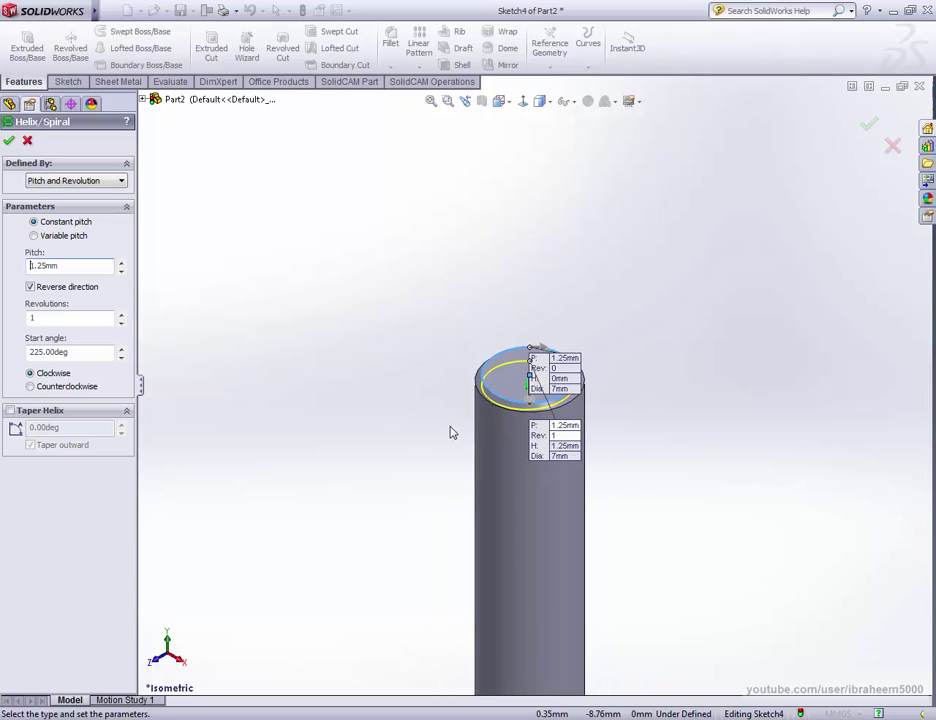
# Step: Set the helix to 30 revolutions and accept it as Helix/Spiral1
pyautogui.click(121, 315)
pyautogui.click(121, 315)
pyautogui.click(121, 315)
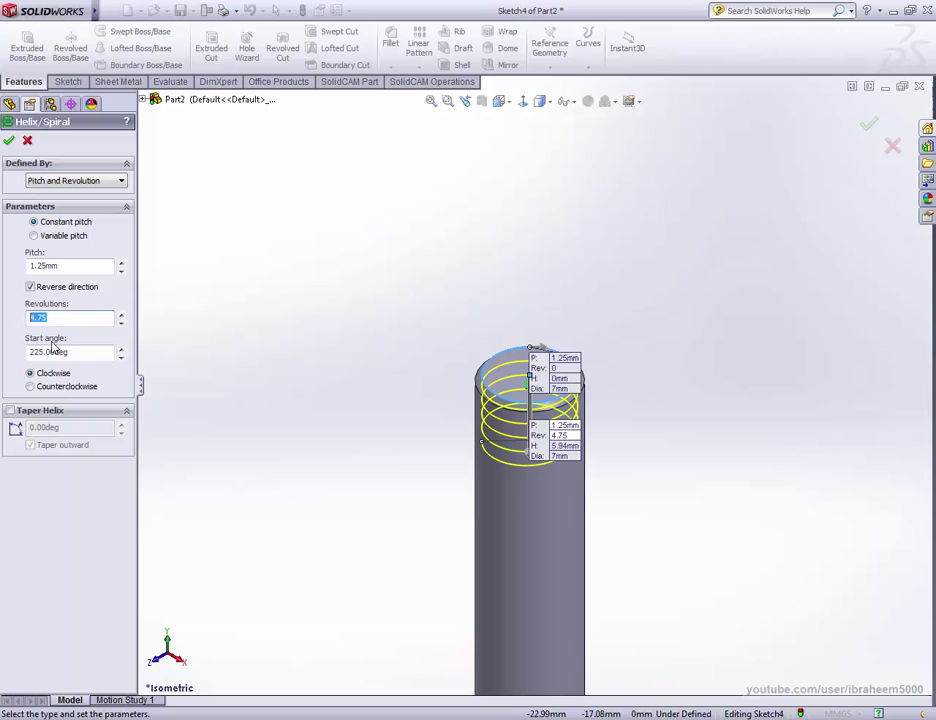
pyautogui.scroll(3, 537, 535)
pyautogui.write('30')
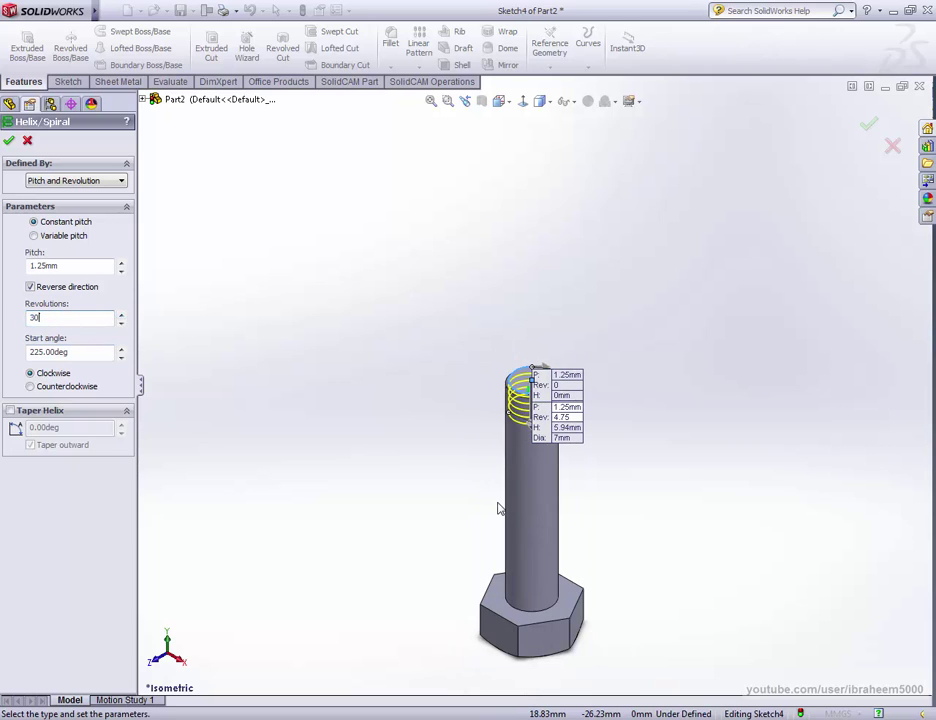
pyautogui.press('Return')
pyautogui.scroll(-2, 564, 504)
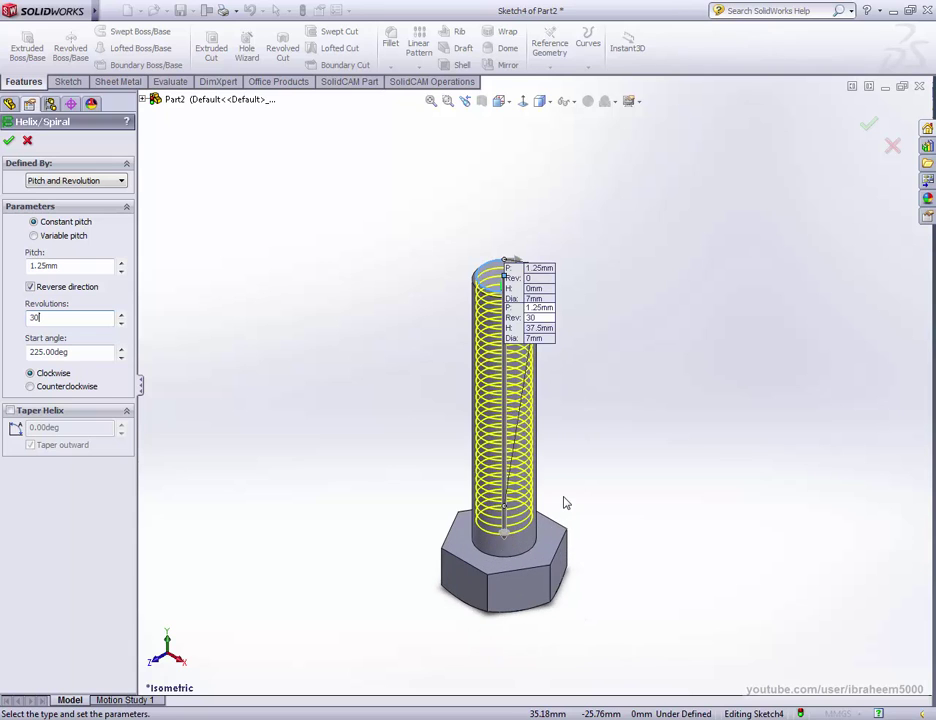
pyautogui.moveTo(564, 502)
pyautogui.mouseDown(button='middle')
pyautogui.moveTo(612, 396)
pyautogui.moveTo(579, 451)
pyautogui.moveTo(679, 324)
pyautogui.mouseUp(button='middle')
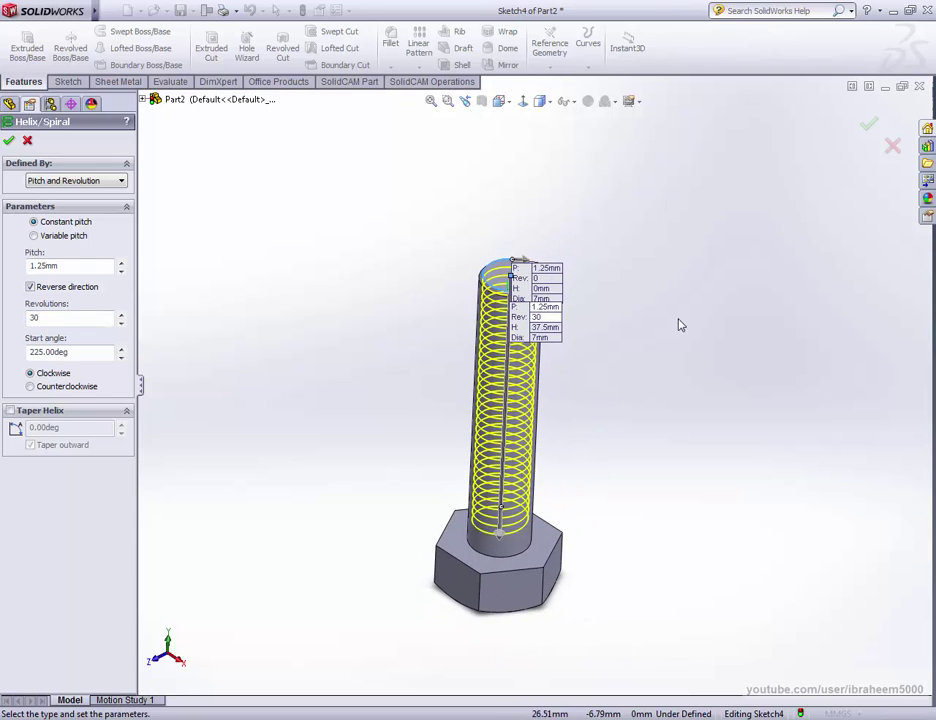
pyautogui.click(868, 124)
# Step: Edit Helix/Spiral1 to change its start angle from 225° to 0°
pyautogui.scroll(-2, 485, 313)
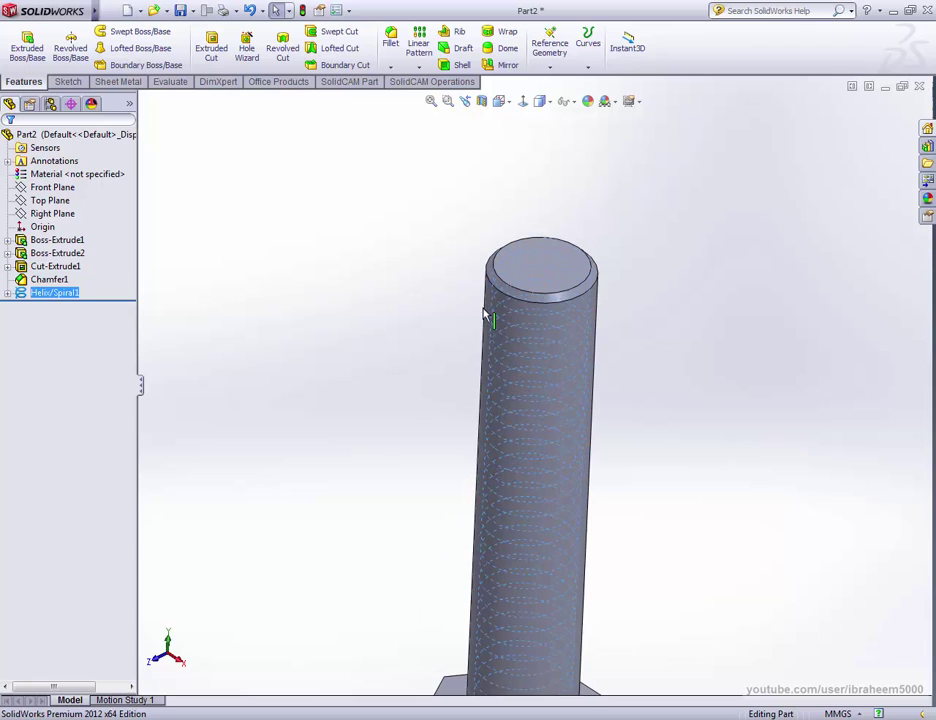
pyautogui.scroll(-4, 570, 285)
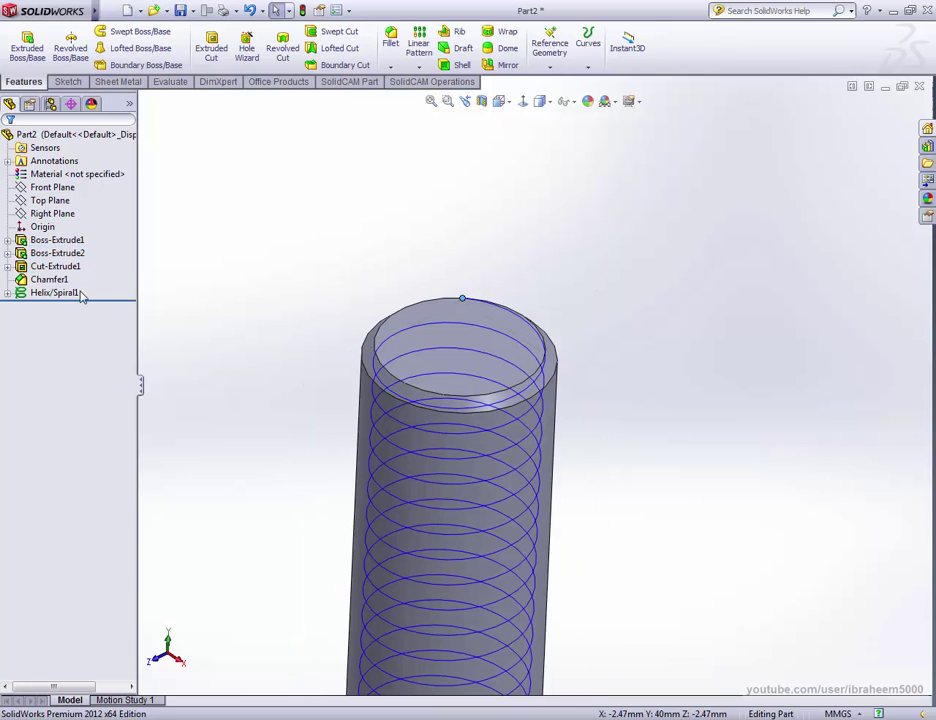
pyautogui.click(45, 293)
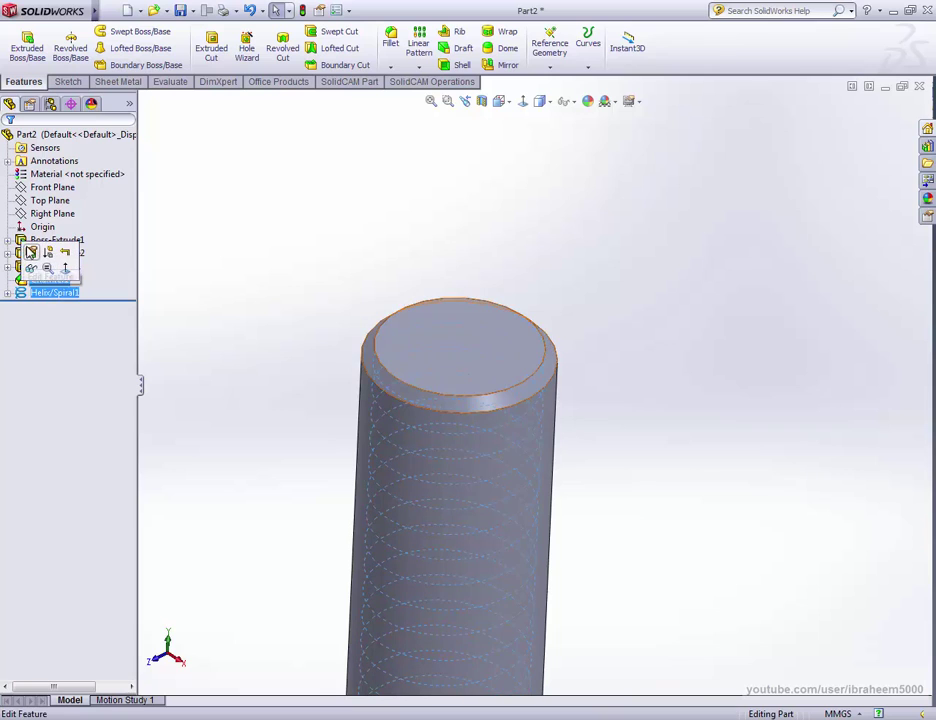
pyautogui.click(30, 309)
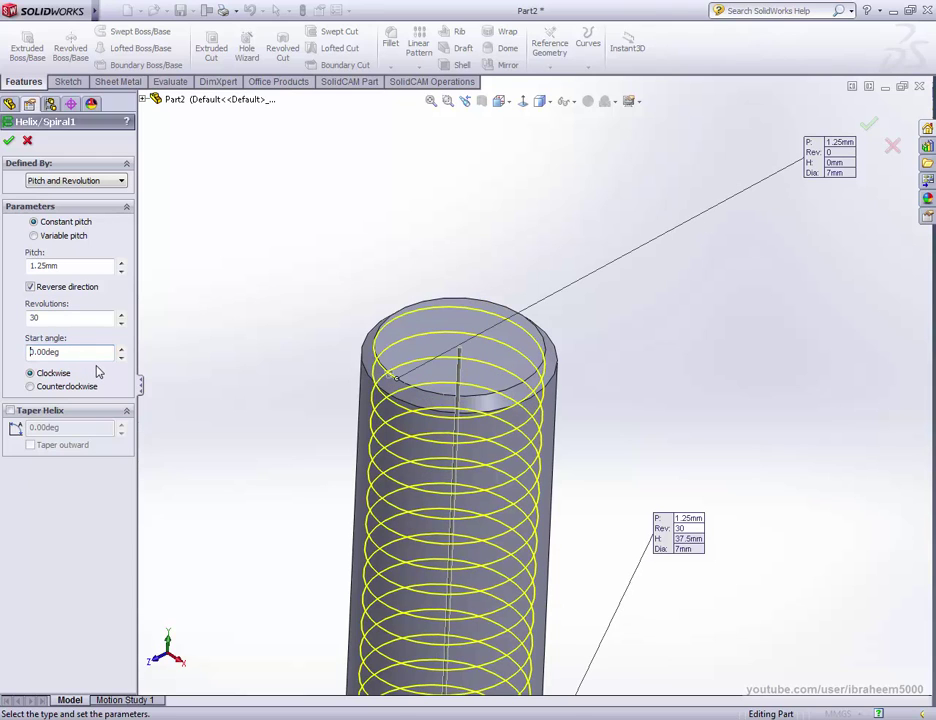
pyautogui.click(7, 140)
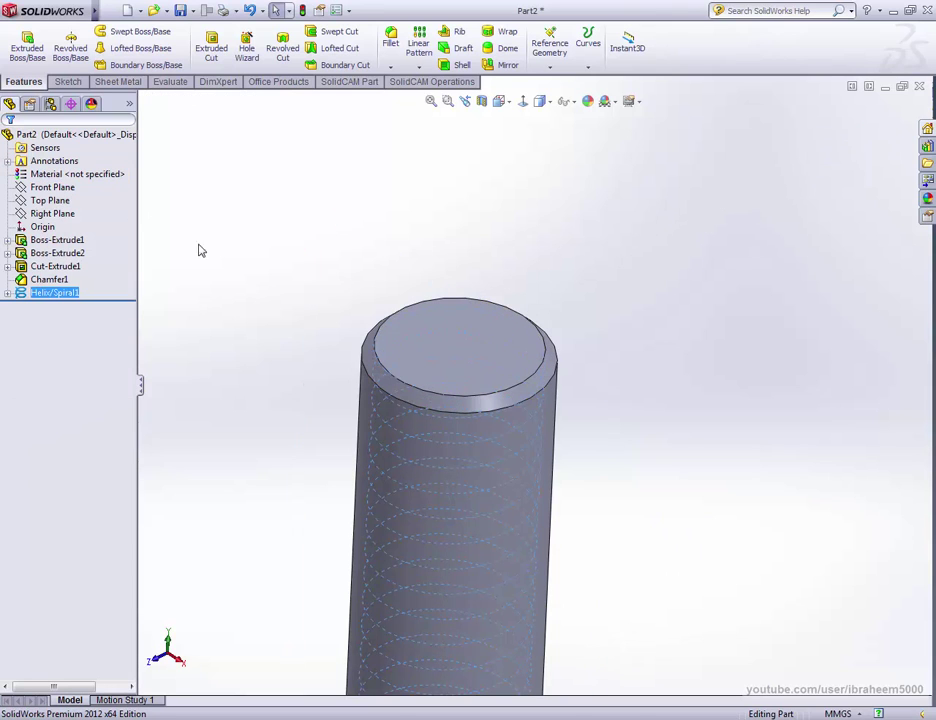
pyautogui.click(297, 251)
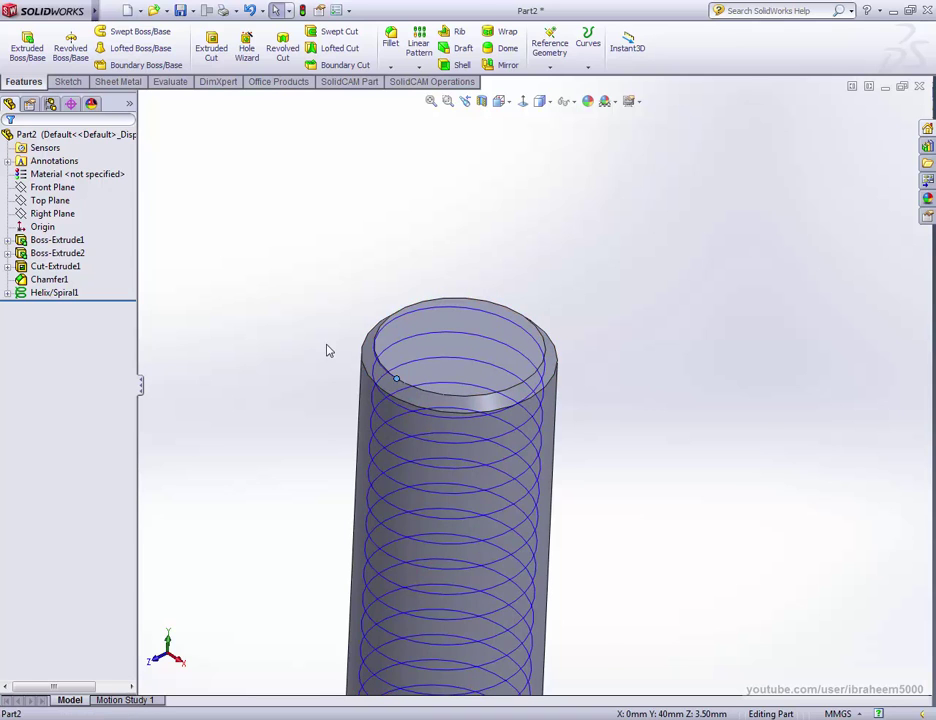
pyautogui.scroll(-3, 443, 378)
pyautogui.scroll(-3, 527, 428)
pyautogui.scroll(2, 527, 428)
pyautogui.scroll(3, 470, 455)
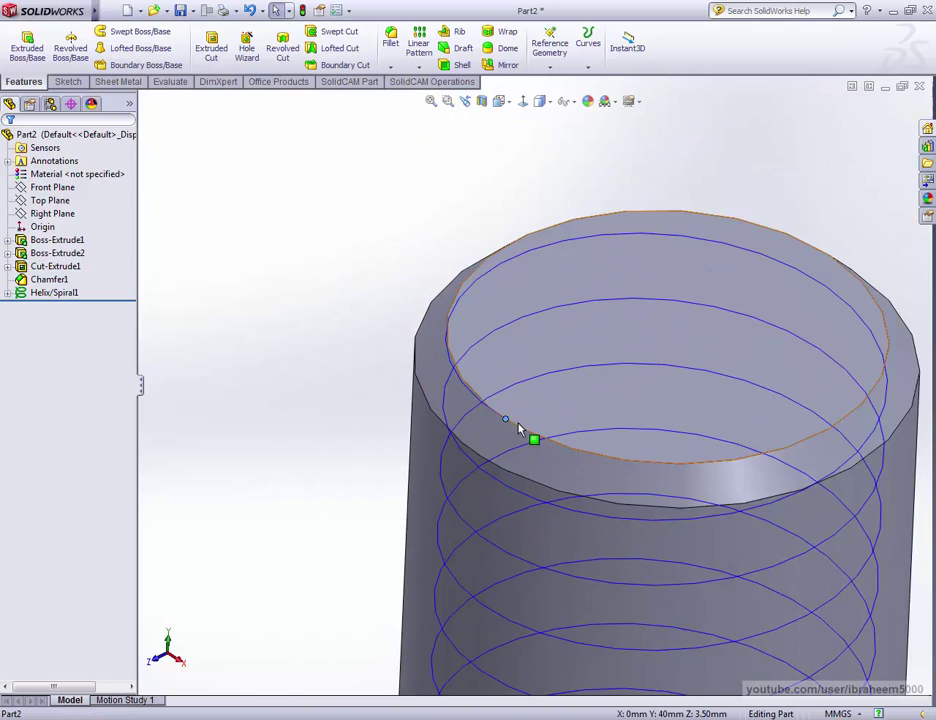
# Step: View the Right Plane normal-to and open Sketch5 on it
pyautogui.click(44, 217)
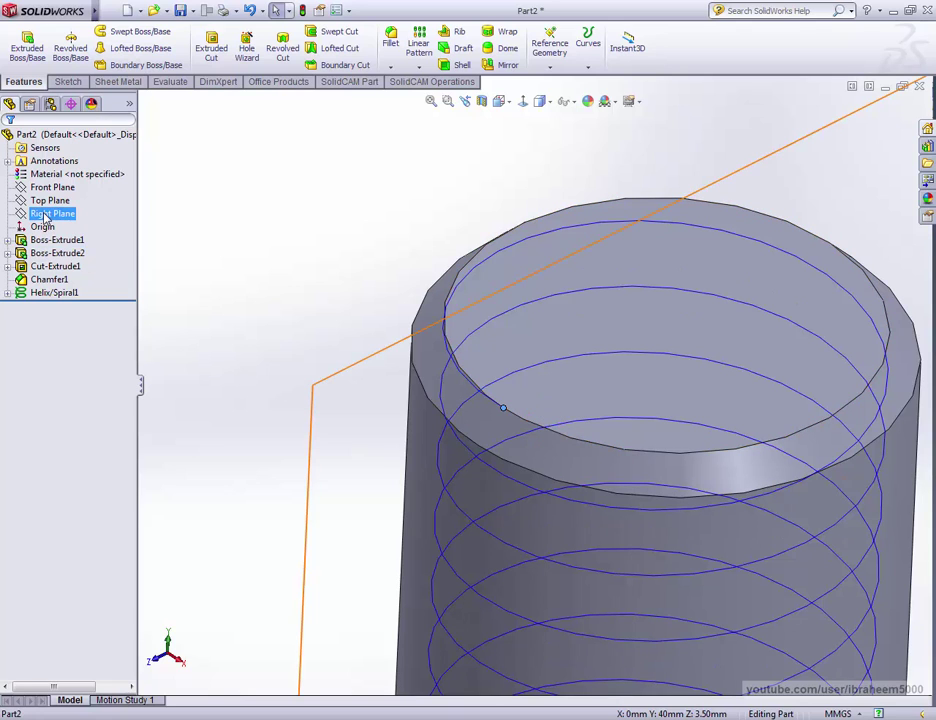
pyautogui.scroll(3, 343, 251)
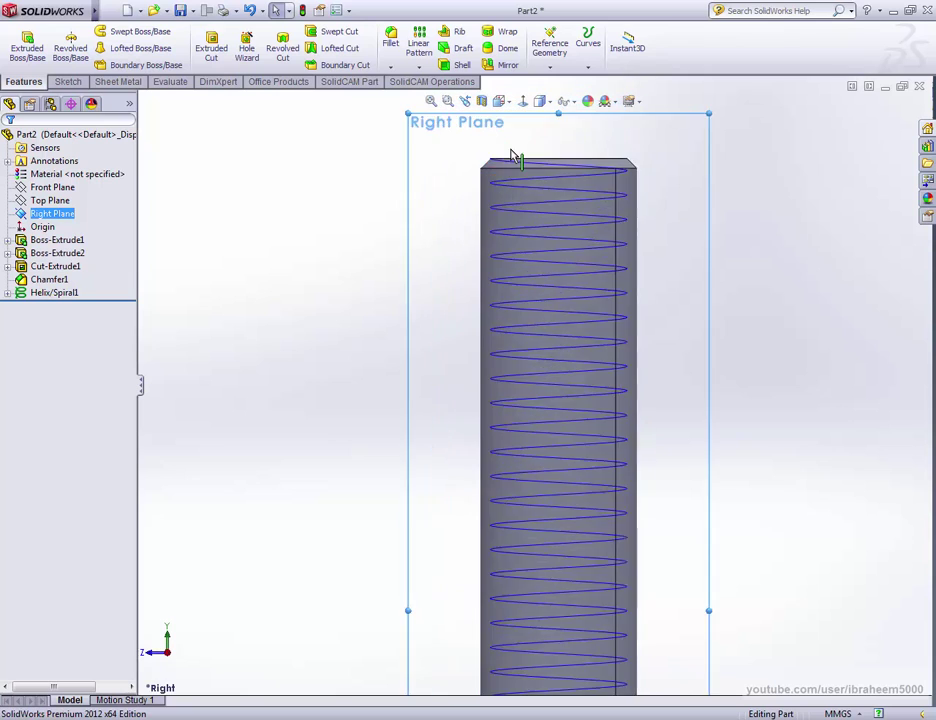
pyautogui.click(66, 82)
# Step: Sketch the closed trapezoidal thread profile with lines
pyautogui.click(92, 33)
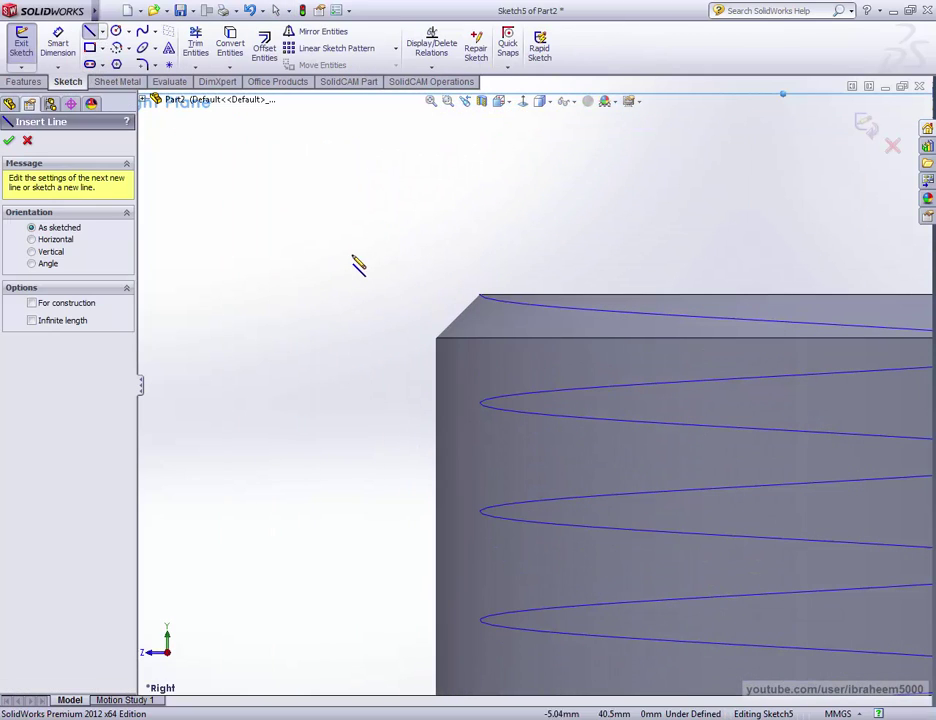
pyautogui.click(358, 227)
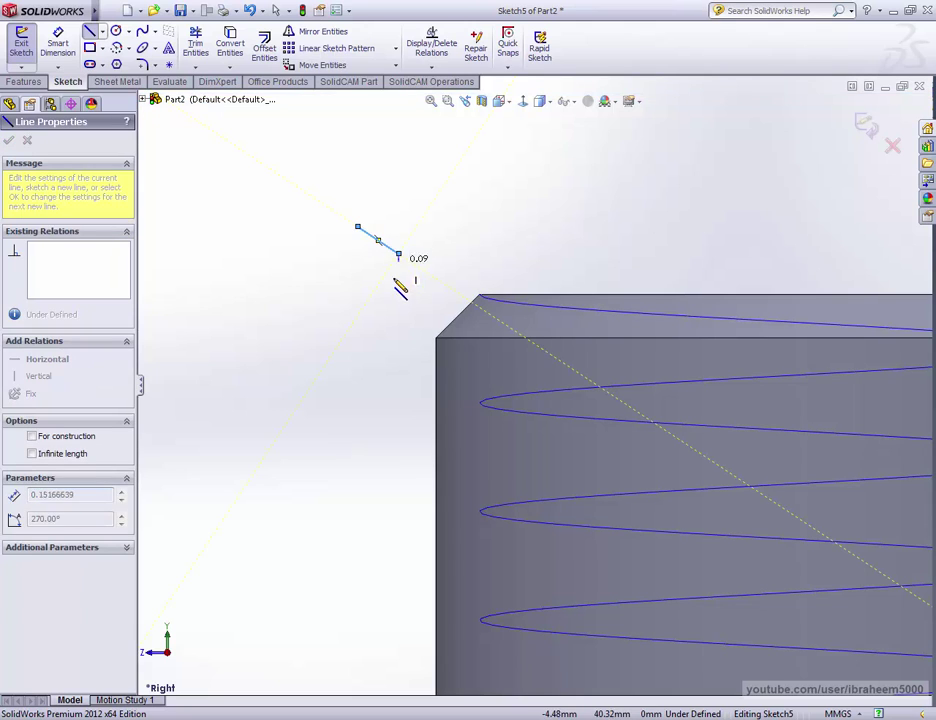
pyautogui.click(398, 313)
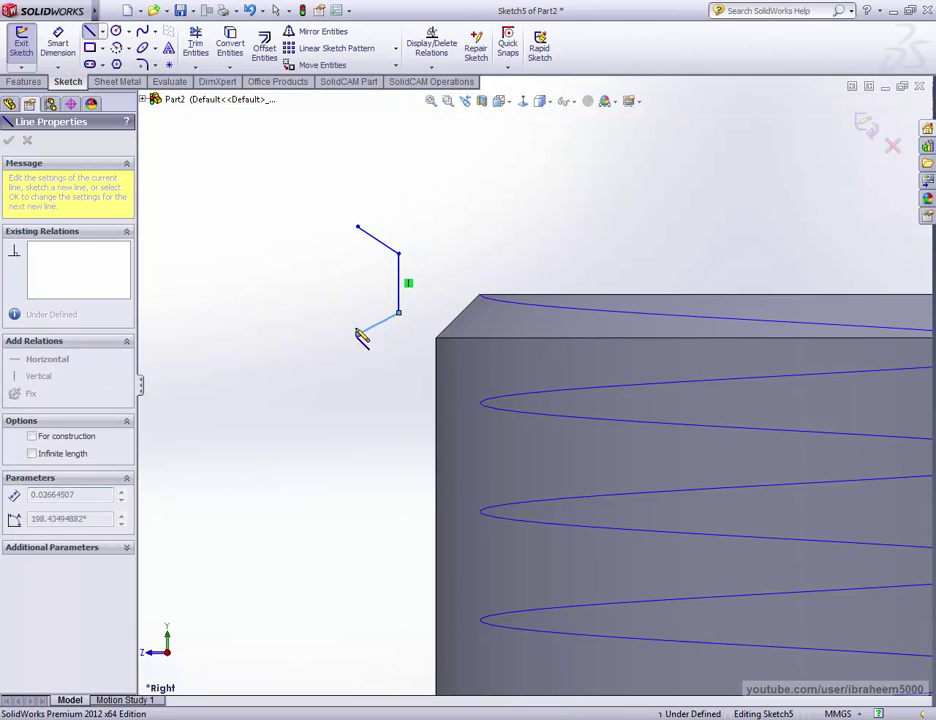
pyautogui.click(358, 333)
pyautogui.click(358, 227)
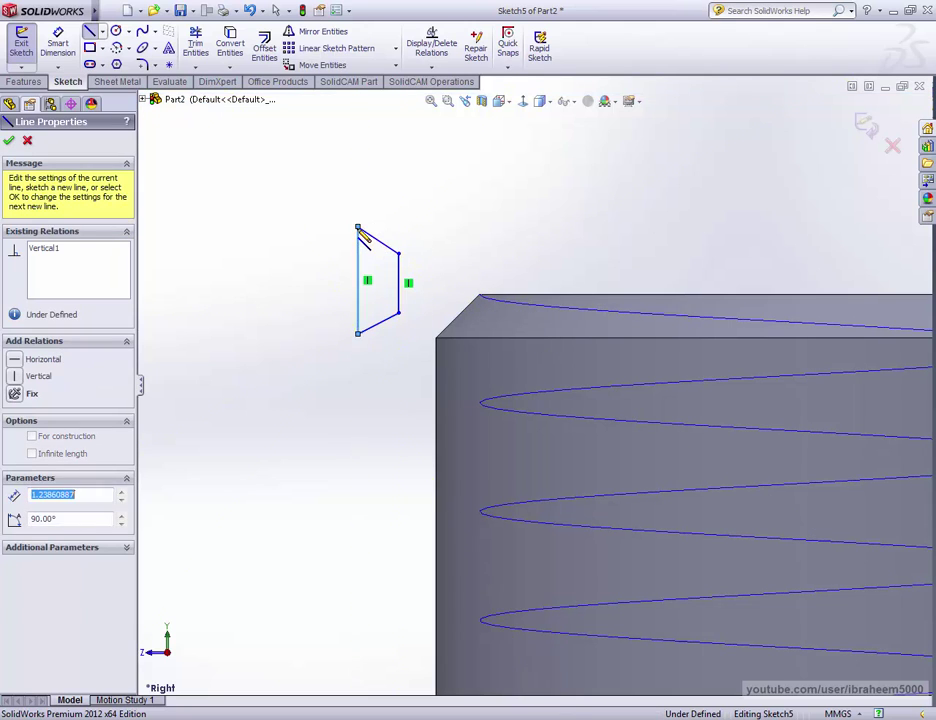
# Step: Draw a vertical and a horizontal centerline through the trapezoid's edge midpoints
pyautogui.click(102, 31)
pyautogui.click(118, 60)
pyautogui.scroll(-3, 375, 243)
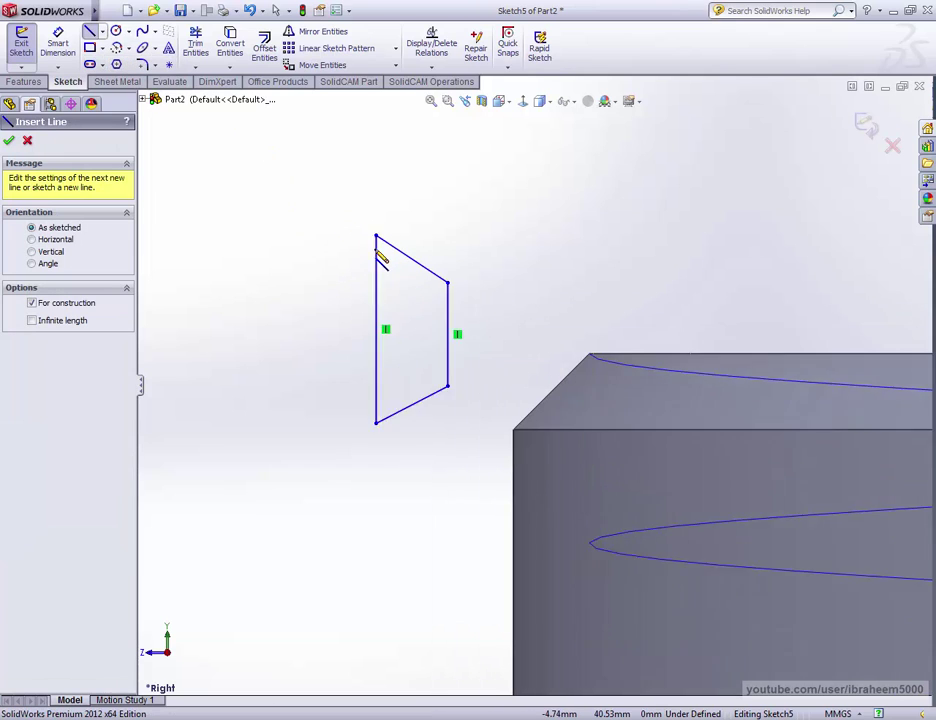
pyautogui.scroll(-1, 420, 270)
pyautogui.click(428, 268)
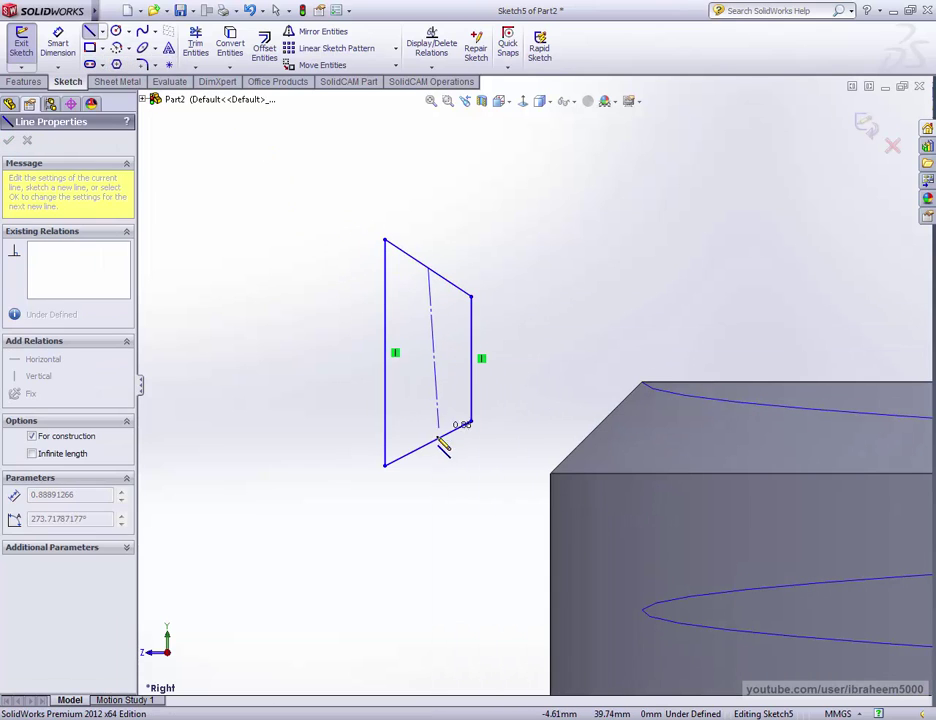
pyautogui.click(428, 443)
pyautogui.doubleClick(451, 402)
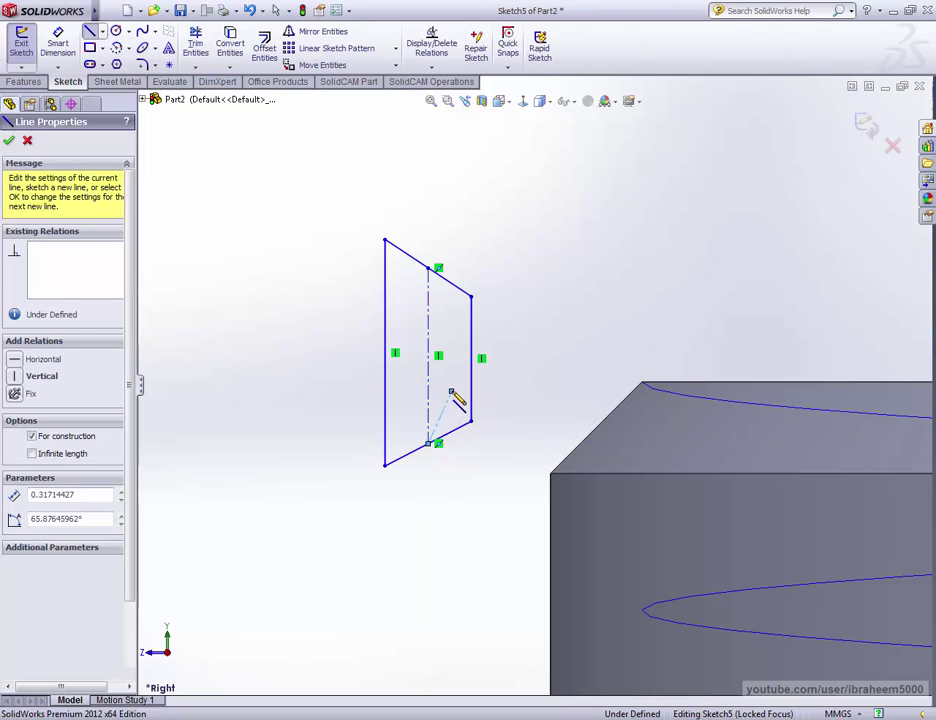
pyautogui.click(471, 357)
pyautogui.click(386, 355)
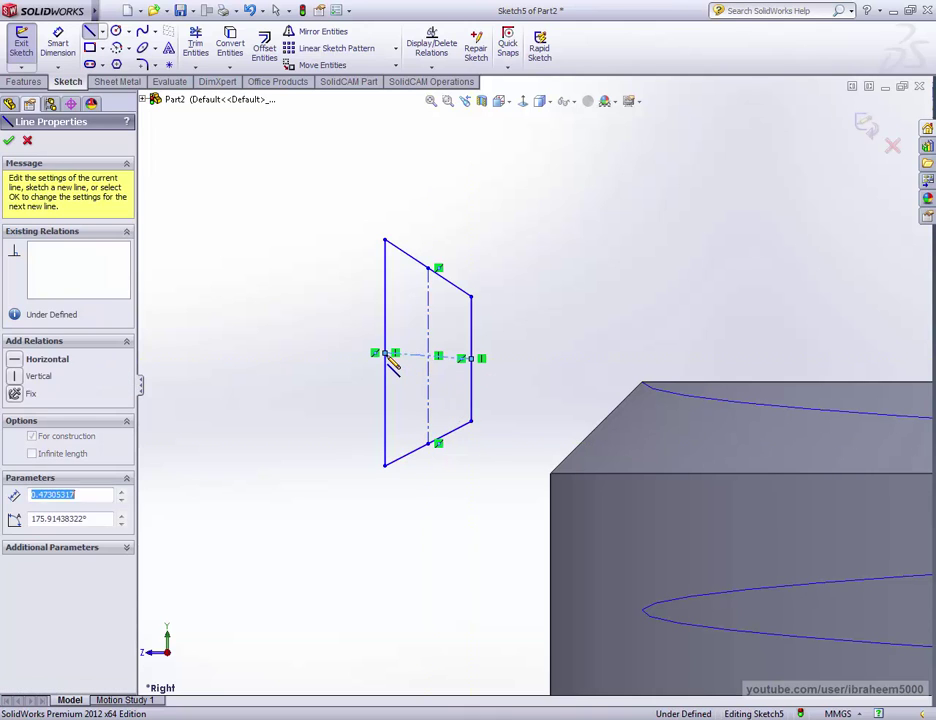
pyautogui.press('Escape')
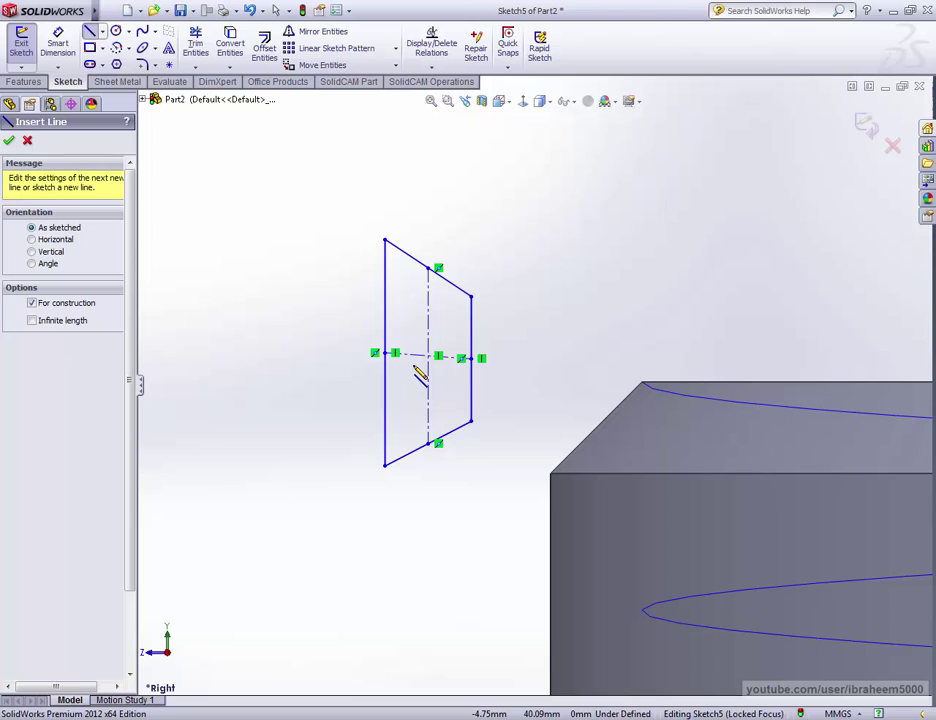
pyautogui.press('Escape')
# Step: Give the centerlines Horizontal and Vertical relations
pyautogui.click(414, 362)
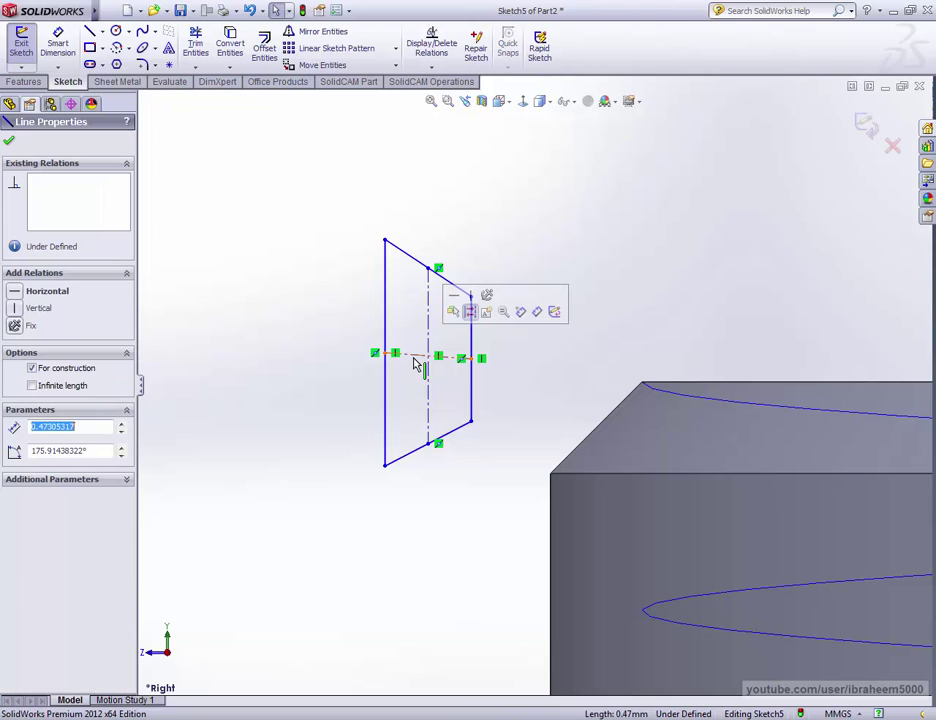
pyautogui.click(455, 300)
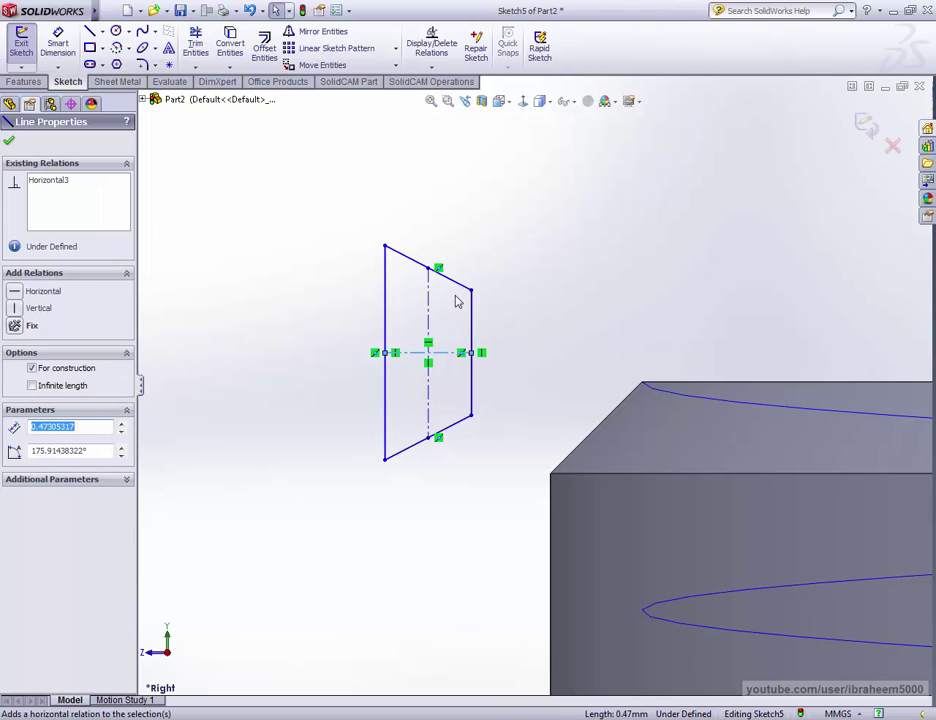
pyautogui.click(430, 298)
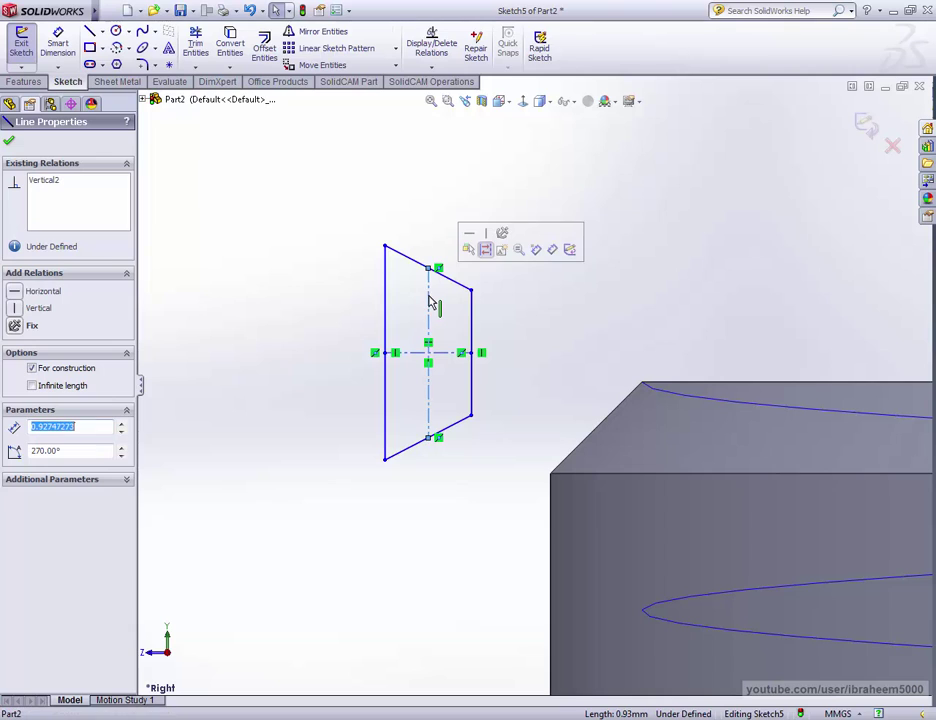
pyautogui.click(488, 234)
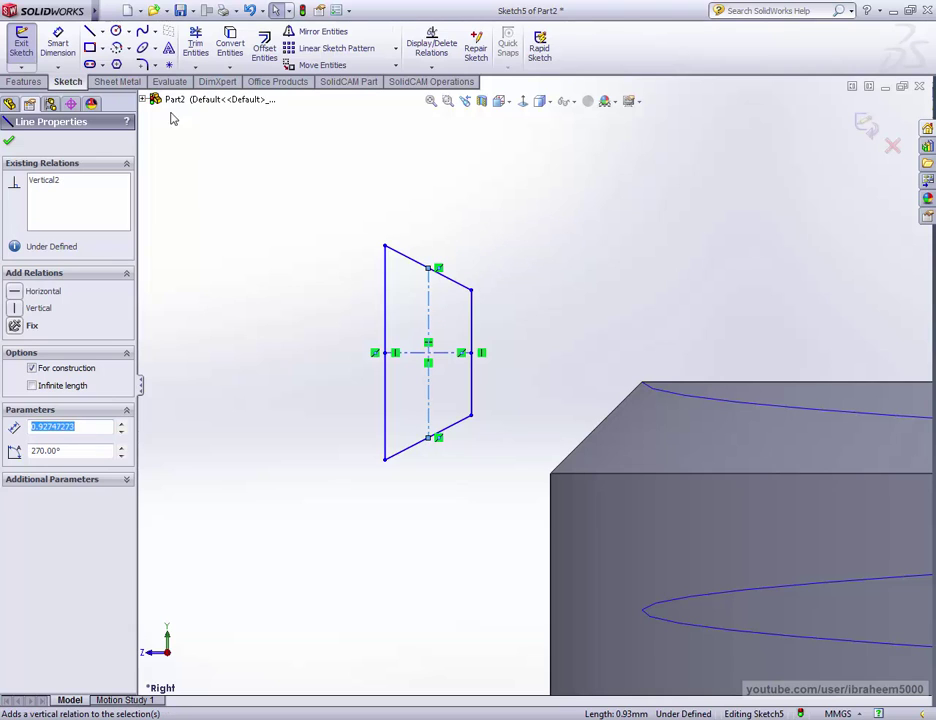
# Step: Dimension the profile width as 1.25/2 and the midpoint height as 0.63
pyautogui.click(57, 50)
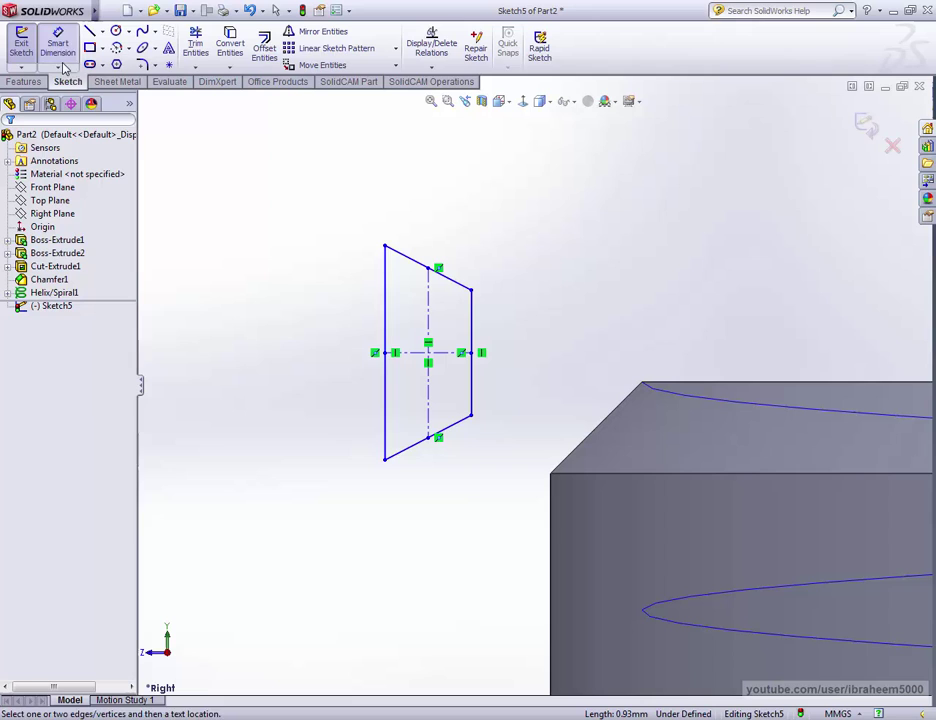
pyautogui.click(388, 370)
pyautogui.click(472, 334)
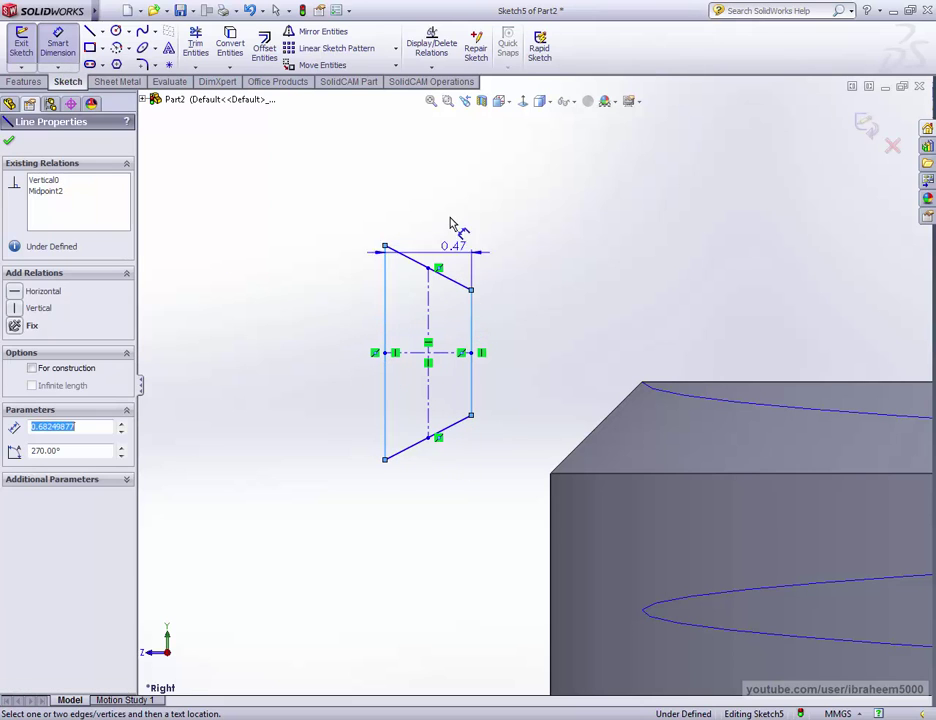
pyautogui.click(441, 186)
pyautogui.write('1.')
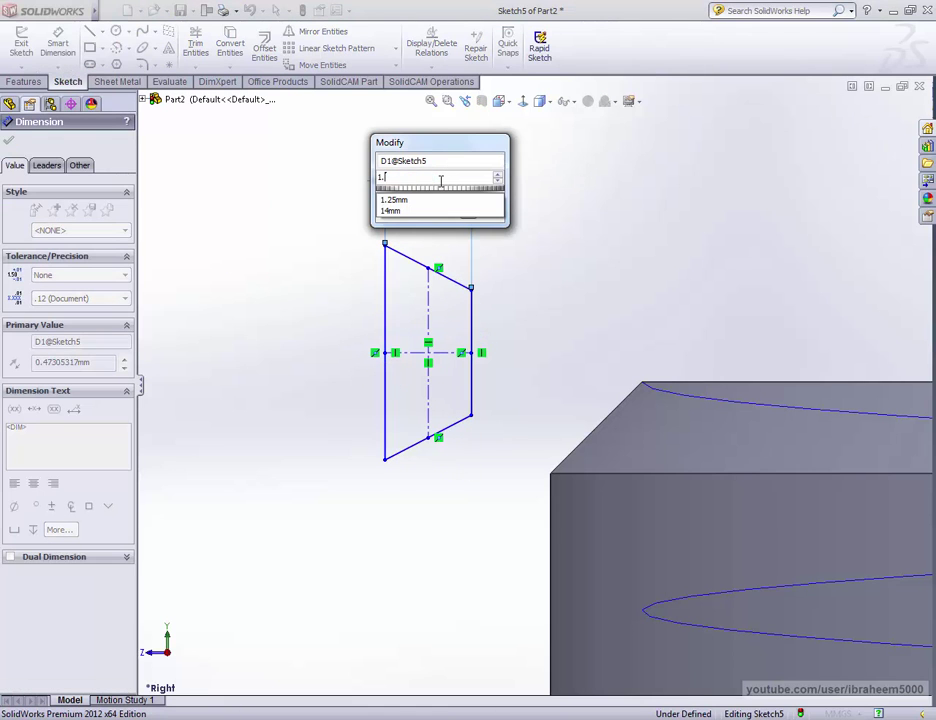
pyautogui.write('25/2')
pyautogui.press('Return')
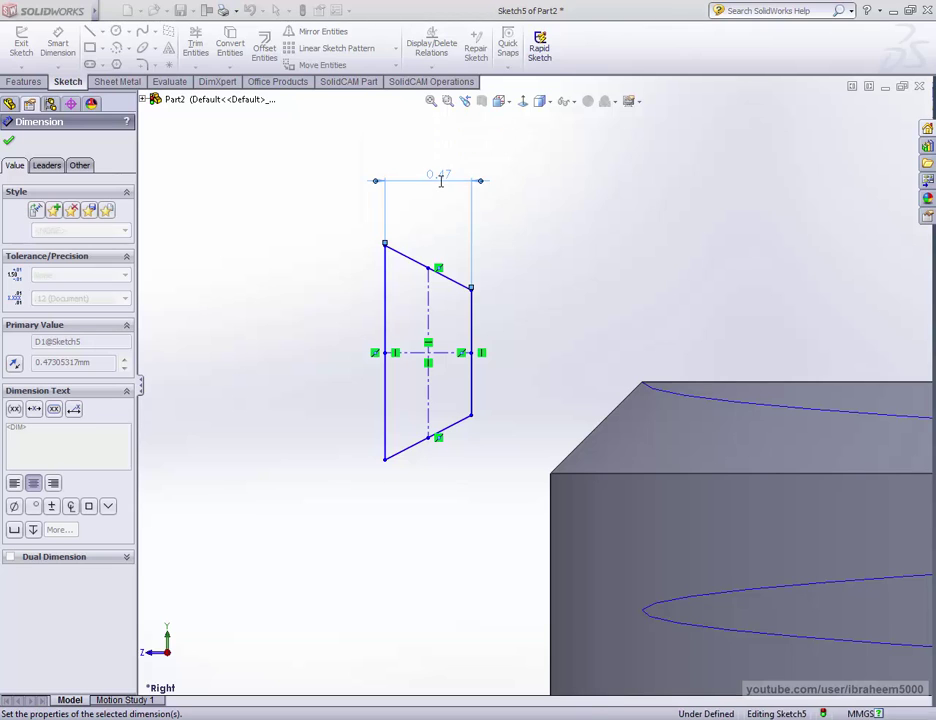
pyautogui.click(443, 262)
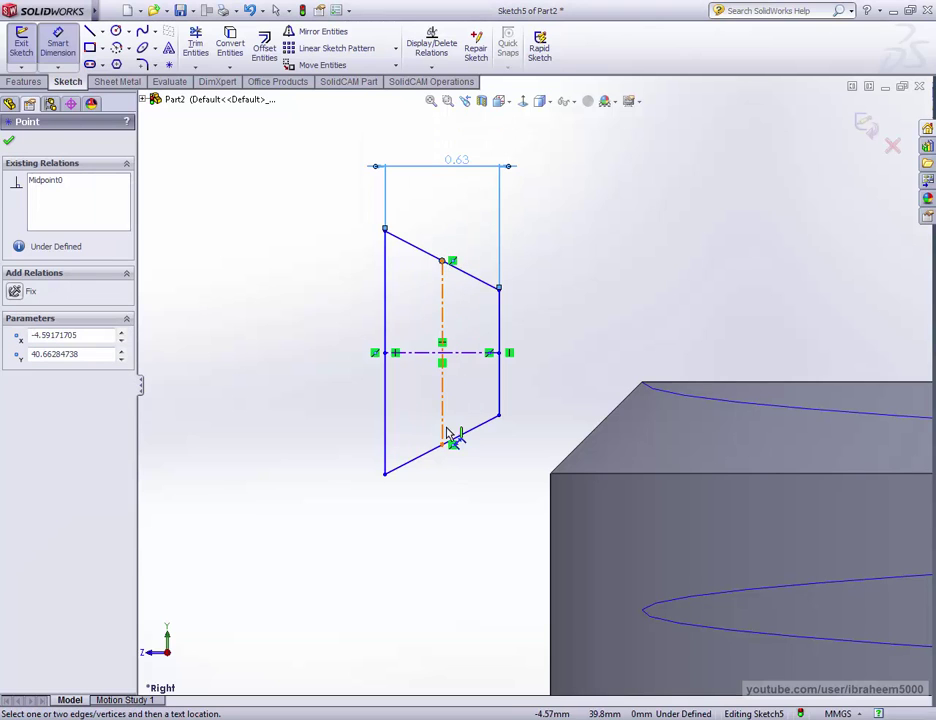
pyautogui.click(443, 446)
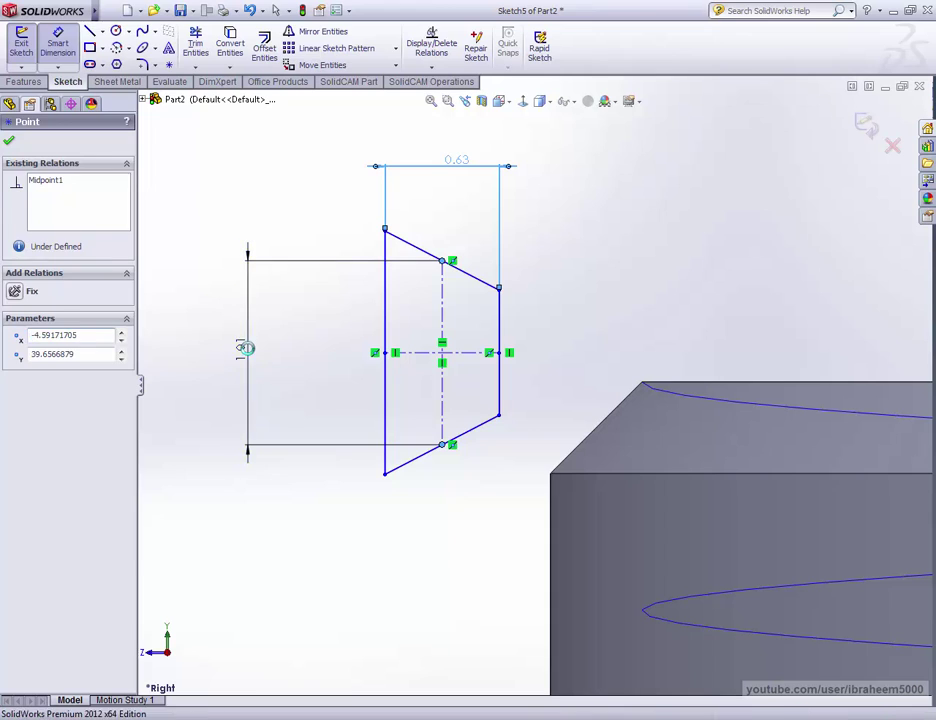
pyautogui.click(246, 348)
pyautogui.write('1.2')
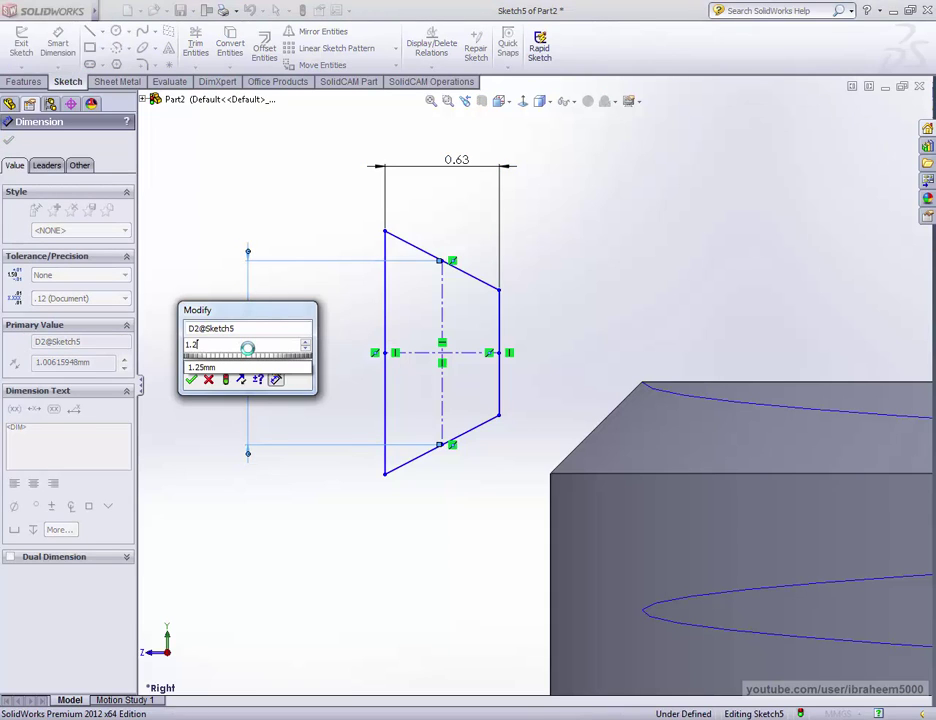
pyautogui.write('/2')
pyautogui.press('Return')
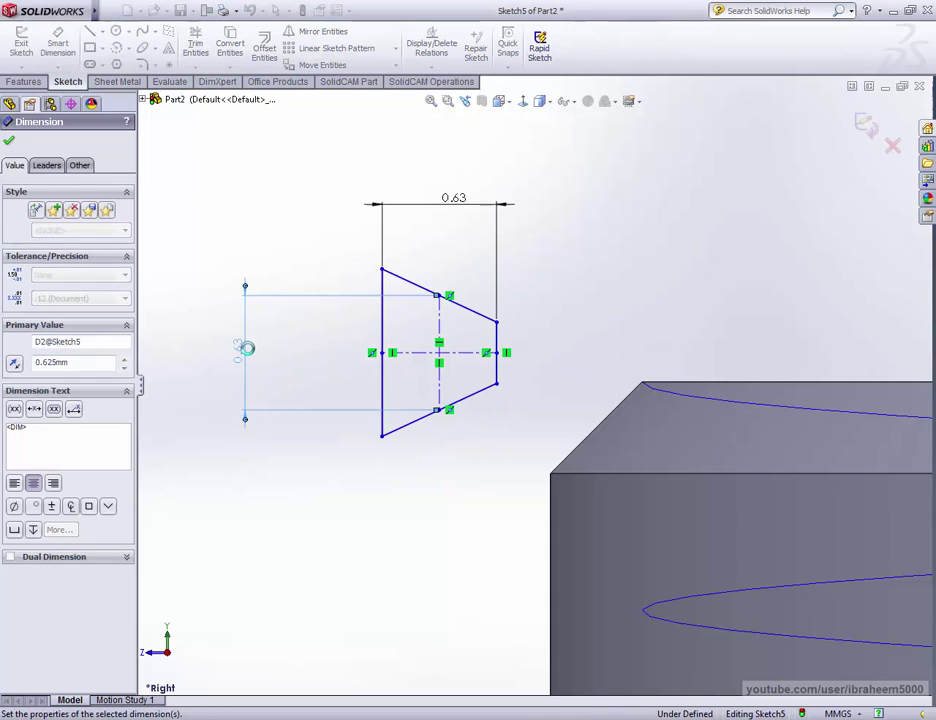
# Step: Add a 29° angle dimension between the flanks, checking the reference thread image
pyautogui.click(428, 291)
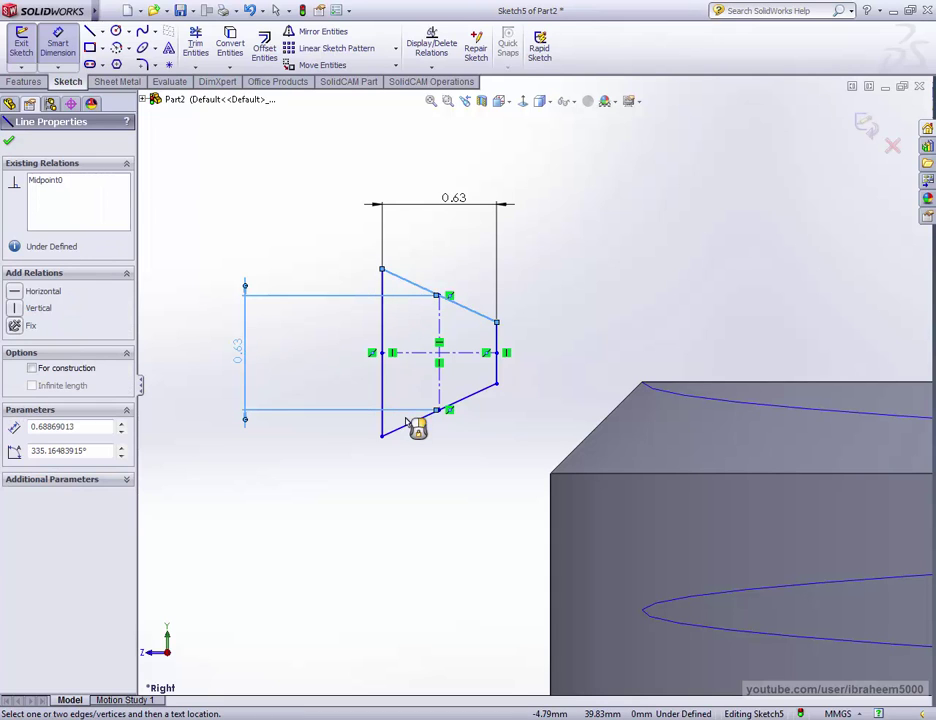
pyautogui.click(411, 423)
pyautogui.click(302, 362)
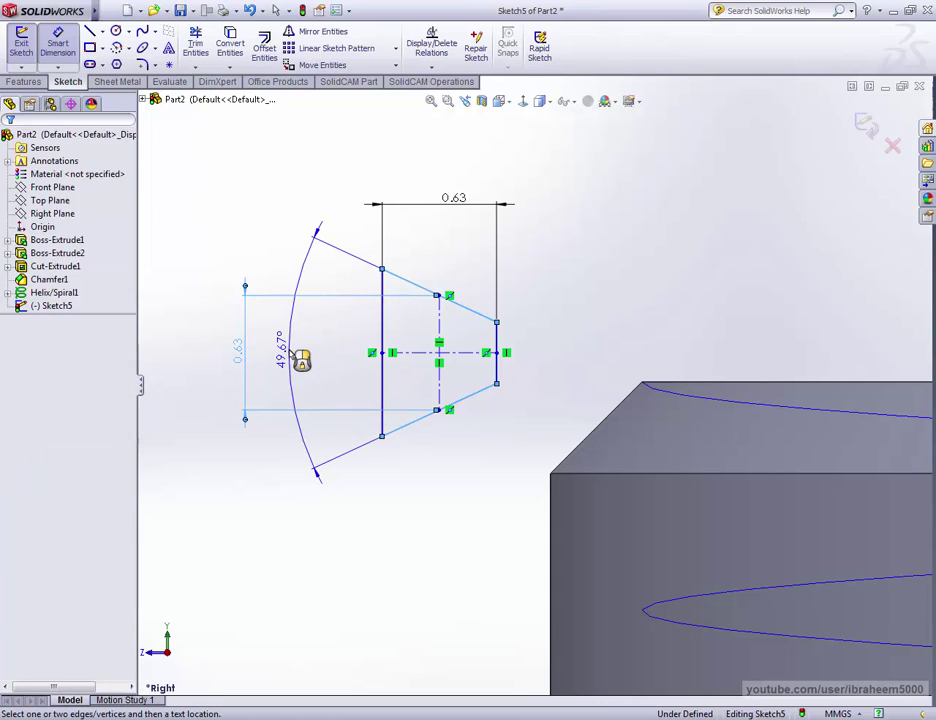
pyautogui.write('29')
pyautogui.press('Return')
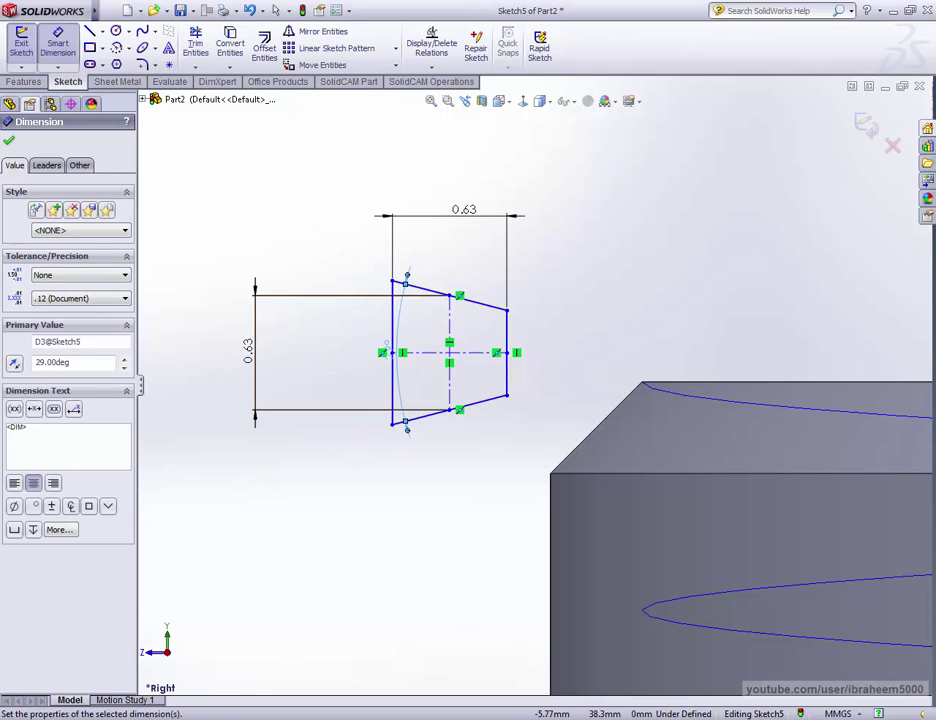
pyautogui.hotkey('alt', 'Tab')
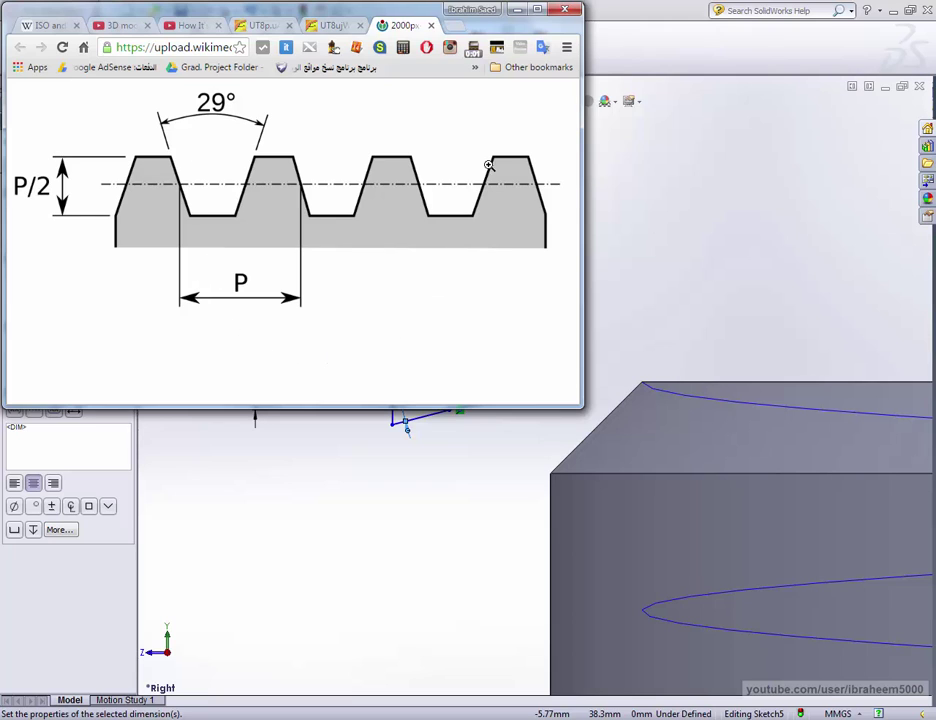
pyautogui.click(518, 14)
pyautogui.moveTo(545, 309); pyautogui.dragTo(553, 360, button='middle')
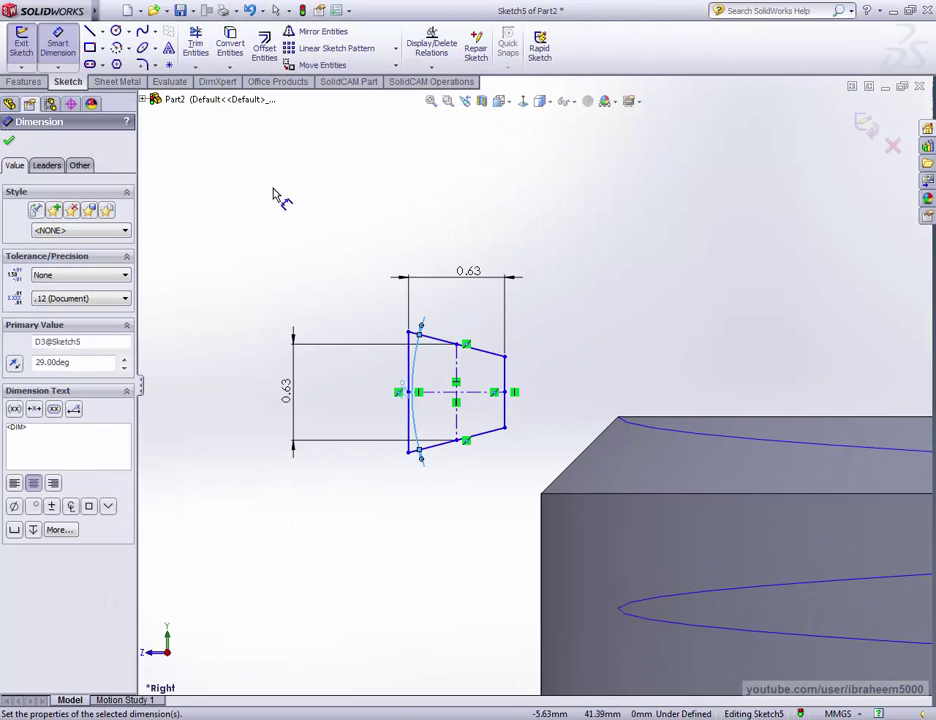
# Step: Drag the centerline intersection point onto the model's chamfer corner and fix it
pyautogui.press('l')
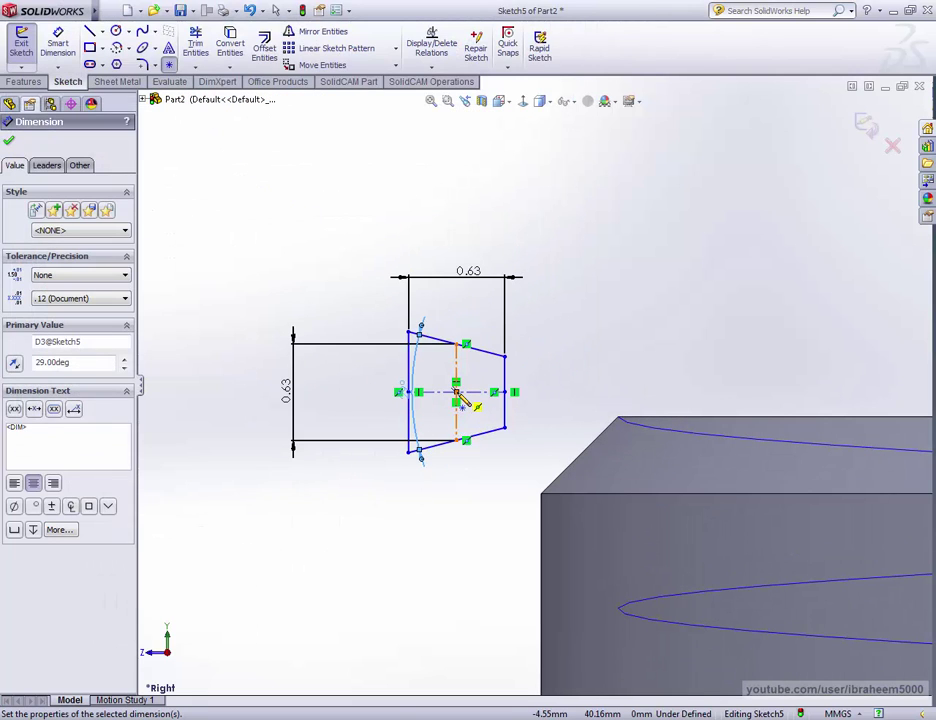
pyautogui.click(457, 393)
pyautogui.scroll(-2, 602, 428)
pyautogui.scroll(-3, 652, 418)
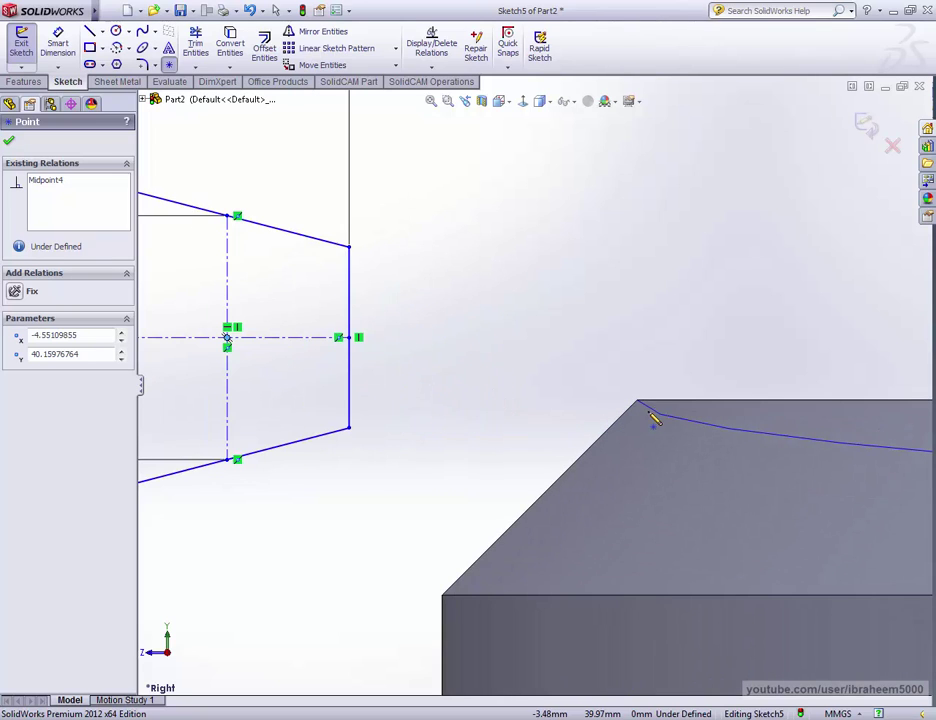
pyautogui.moveTo(638, 402); pyautogui.dragTo(639, 404)
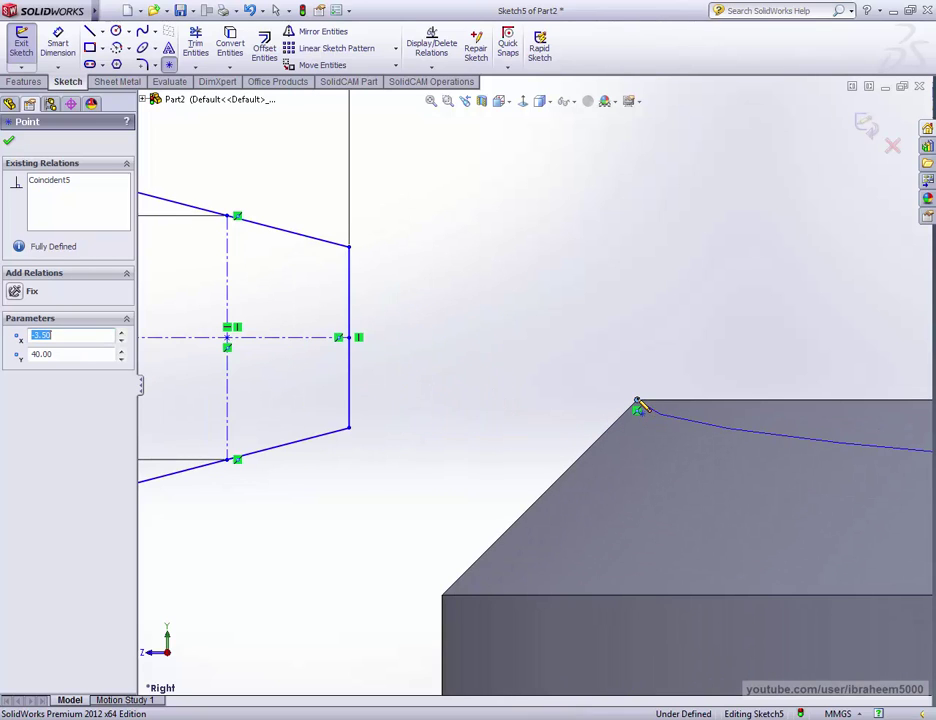
pyautogui.press('Escape')
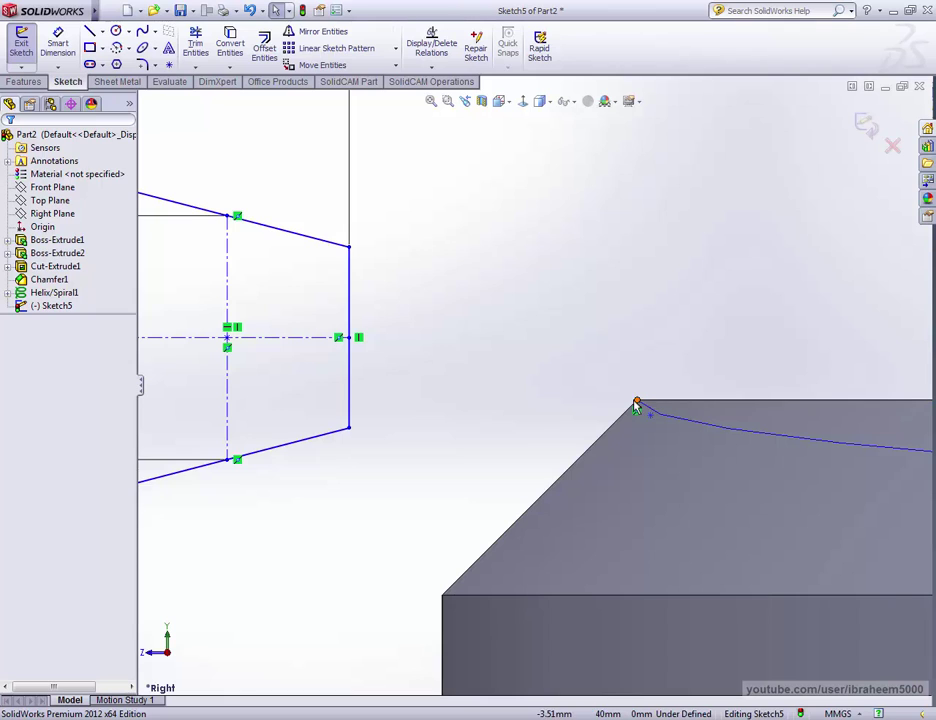
pyautogui.click(637, 404)
pyautogui.click(674, 343)
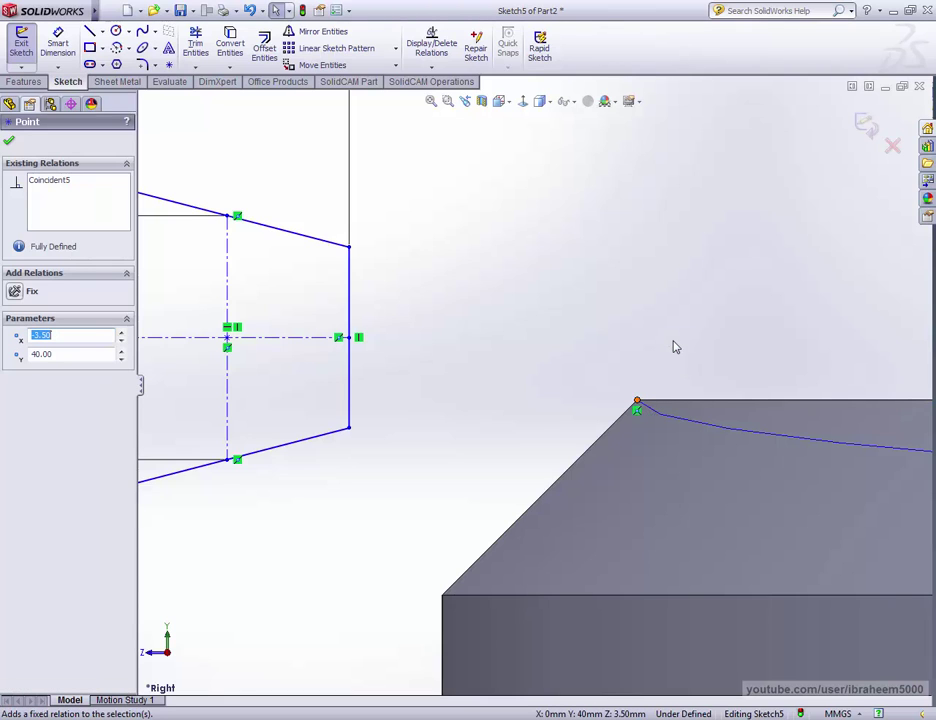
pyautogui.scroll(1, 555, 352)
pyautogui.scroll(1, 540, 370)
pyautogui.press('Escape')
# Step: Make the horizontal centerline coincident with the helix start point, moving the profile onto the corner
pyautogui.click(397, 359)
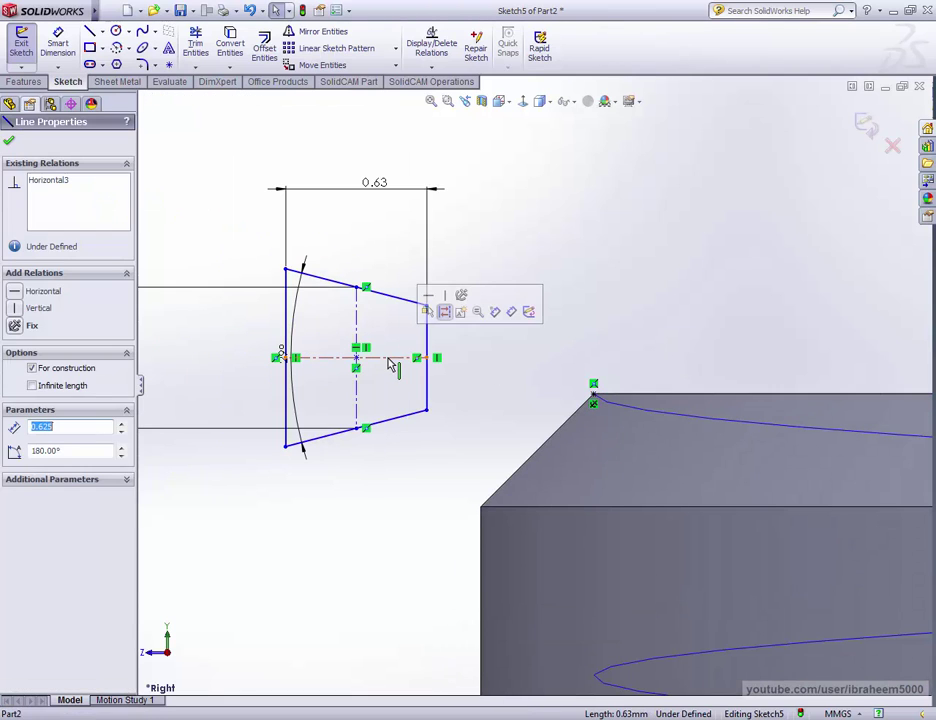
pyautogui.keyDown('ctrl'); pyautogui.click(593, 398); pyautogui.keyUp('ctrl')
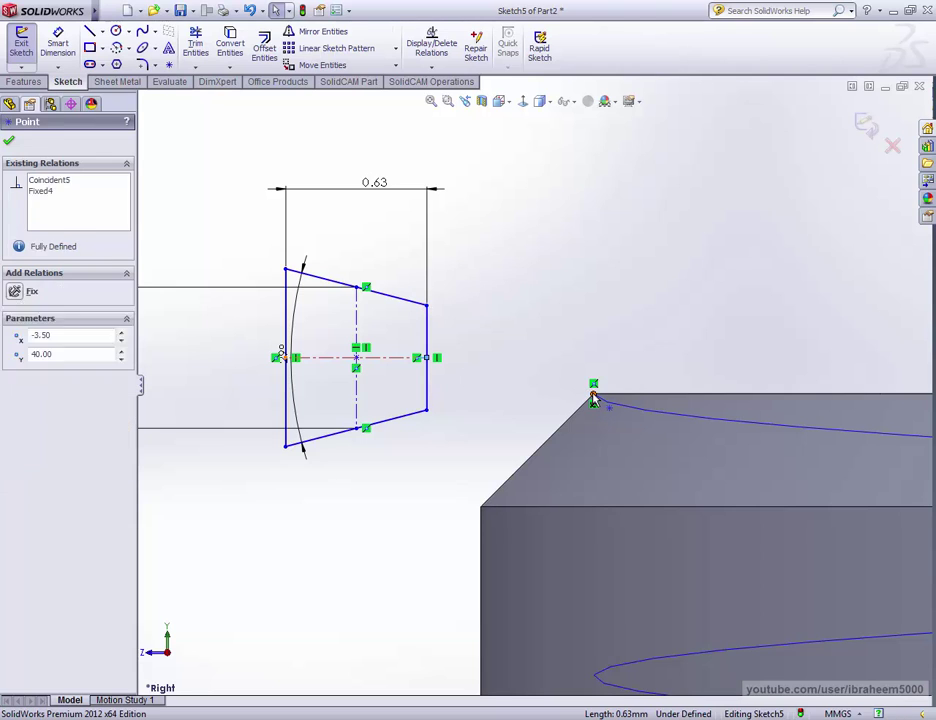
pyautogui.click(665, 330)
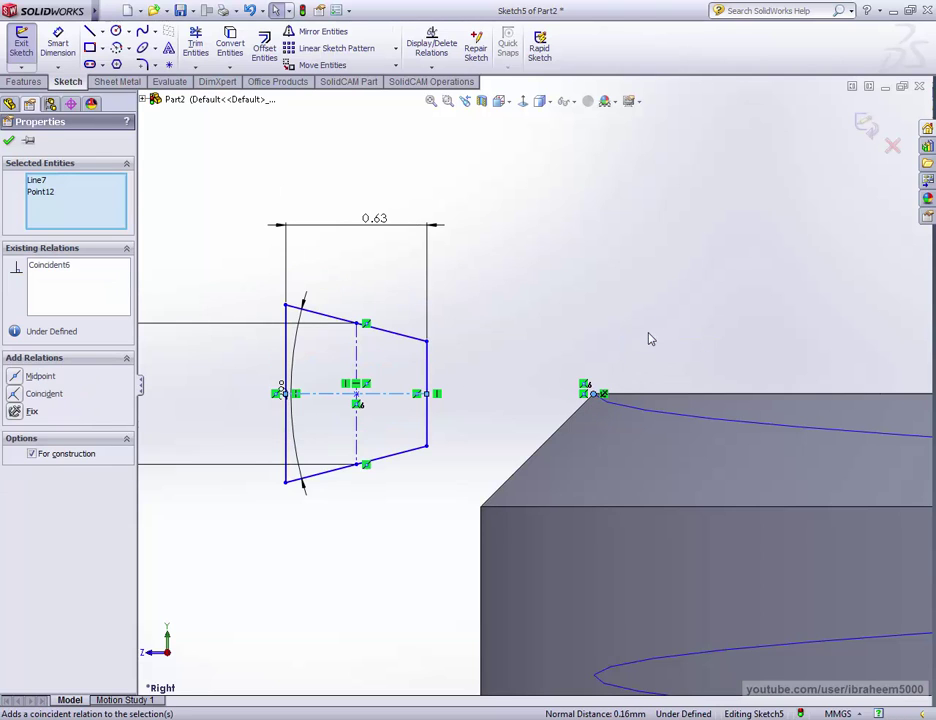
pyautogui.click(535, 349)
pyautogui.moveTo(359, 366)
pyautogui.mouseDown()
pyautogui.moveTo(603, 400)
pyautogui.moveTo(558, 402)
pyautogui.mouseUp()
pyautogui.click(640, 268)
pyautogui.scroll(-4, 535, 376)
pyautogui.scroll(-2, 432, 340)
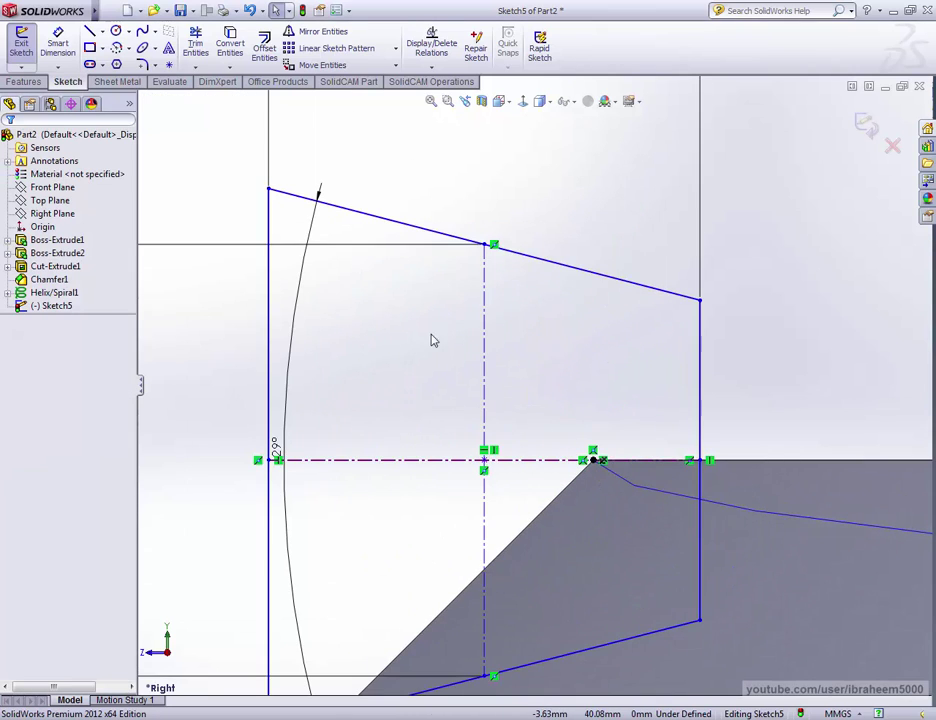
# Step: Dimension the profile's left edge 0.50 from the helix start point
pyautogui.click(57, 45)
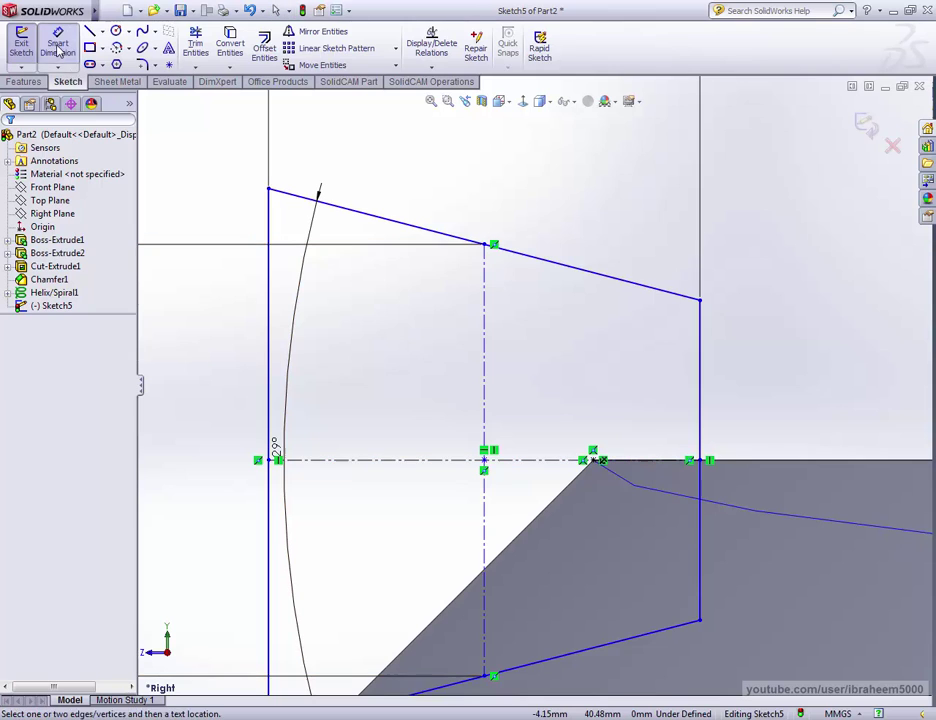
pyautogui.click(592, 460)
pyautogui.click(272, 381)
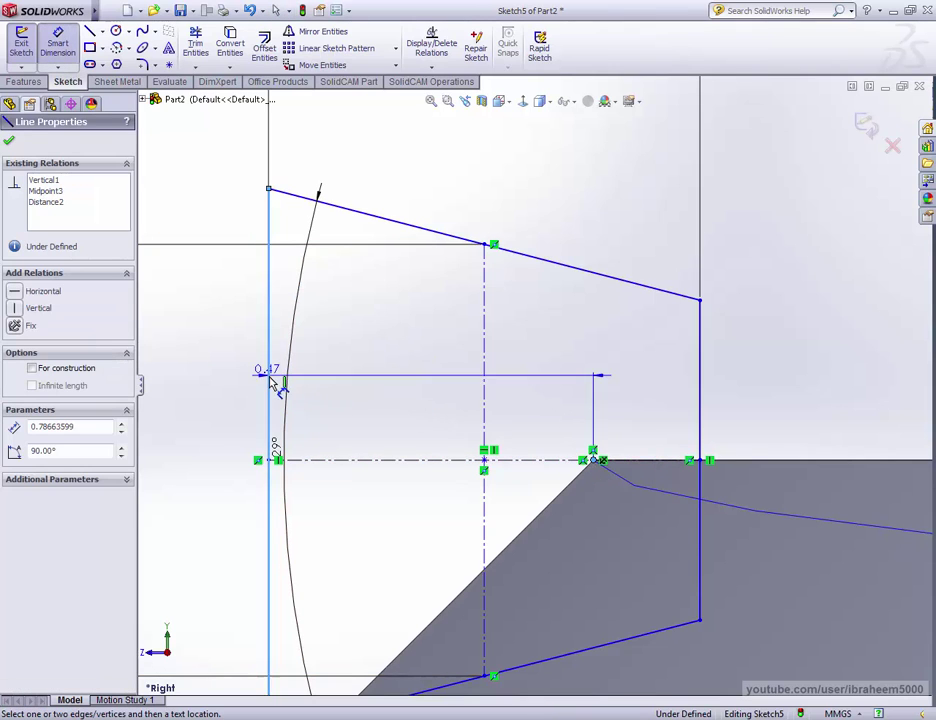
pyautogui.scroll(2, 376, 387)
pyautogui.scroll(1, 476, 250)
pyautogui.click(476, 234)
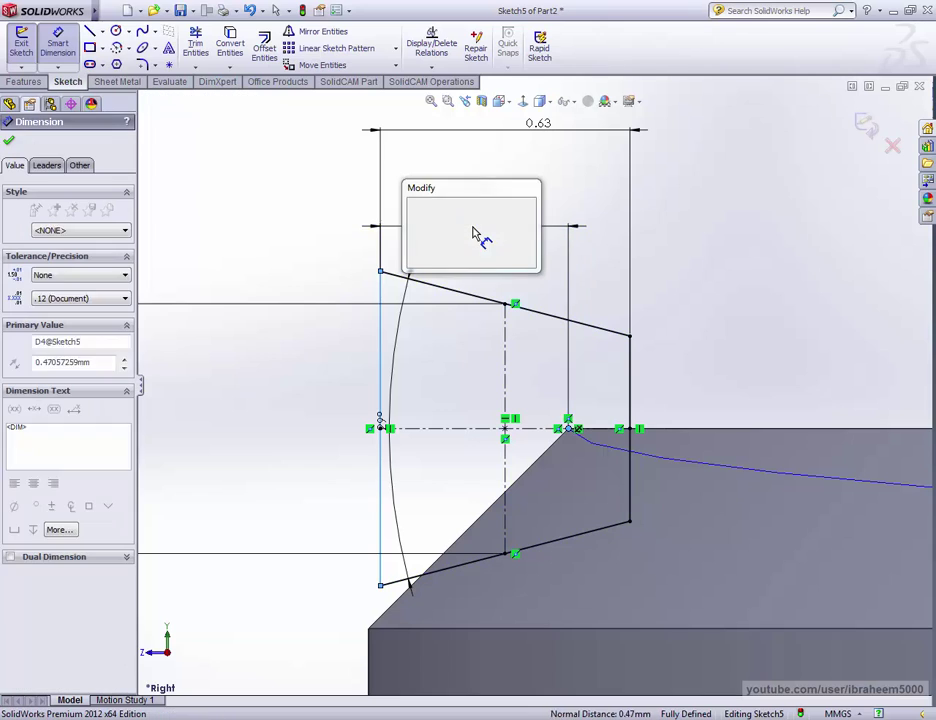
pyautogui.write('.5')
pyautogui.press('Return')
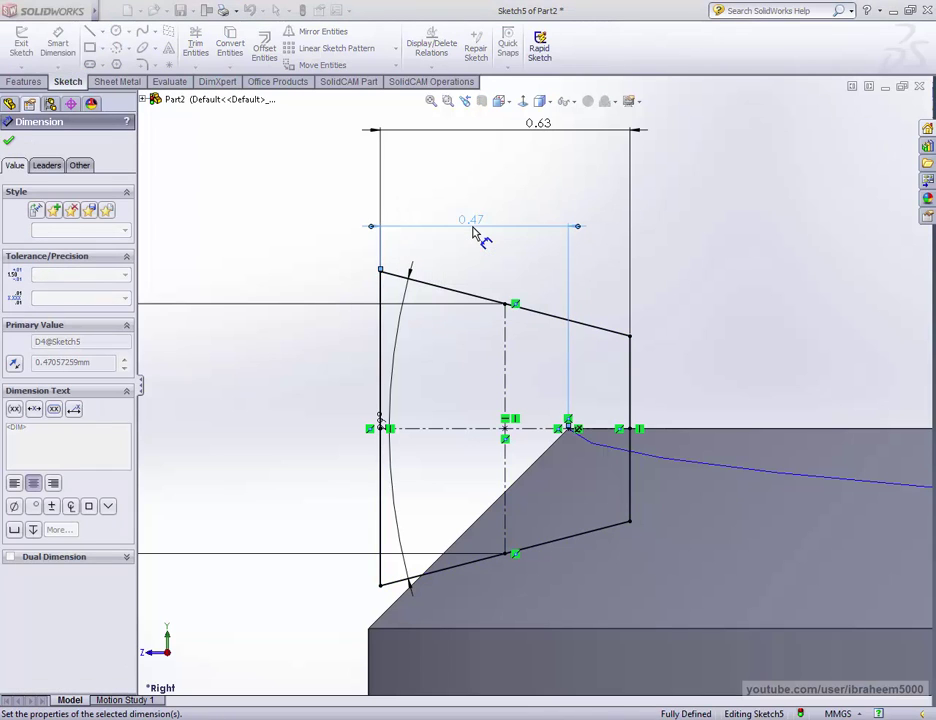
pyautogui.scroll(2, 538, 386)
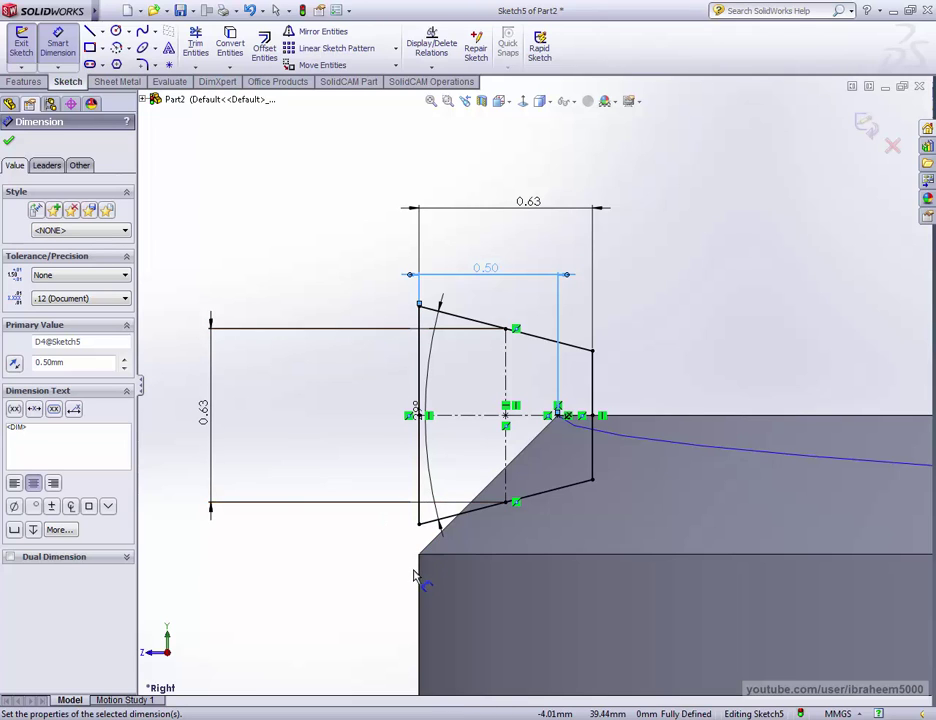
pyautogui.scroll(2, 470, 383)
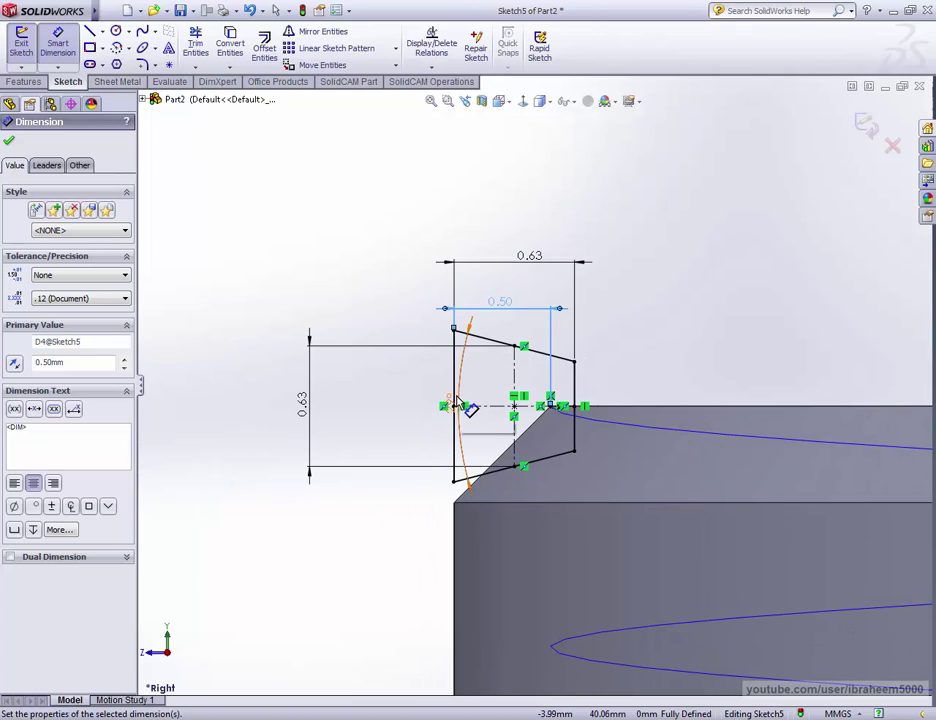
# Step: Exit the thread profile sketch and orbit to look down on the shank top
pyautogui.click(866, 130)
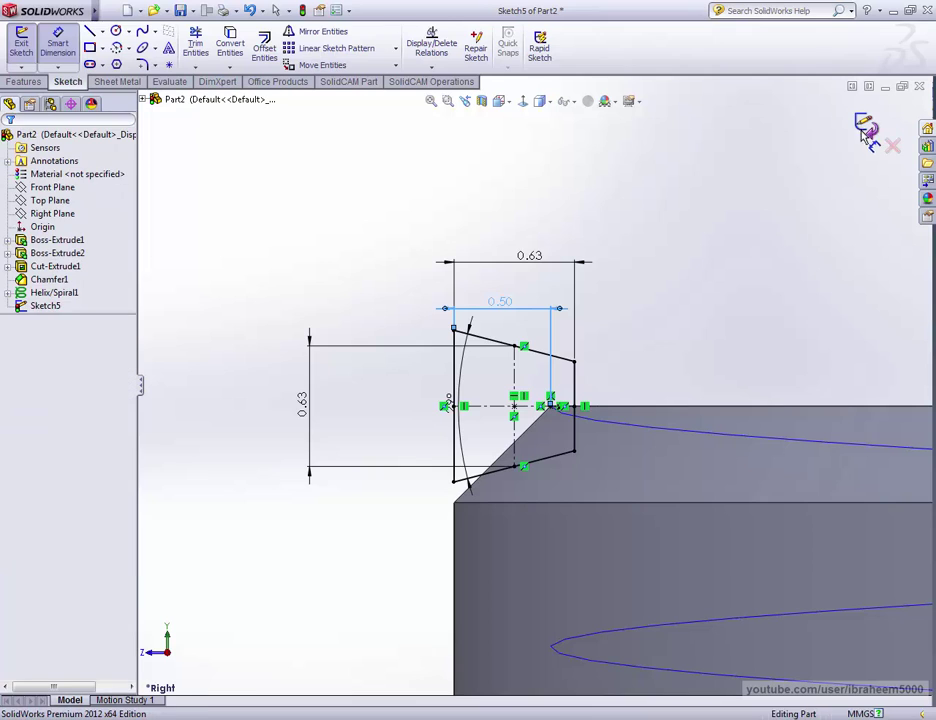
pyautogui.scroll(2, 579, 171)
pyautogui.scroll(1, 686, 345)
pyautogui.moveTo(686, 345)
pyautogui.mouseDown(button='middle')
pyautogui.moveTo(664, 375)
pyautogui.moveTo(594, 314)
pyautogui.mouseUp(button='middle')
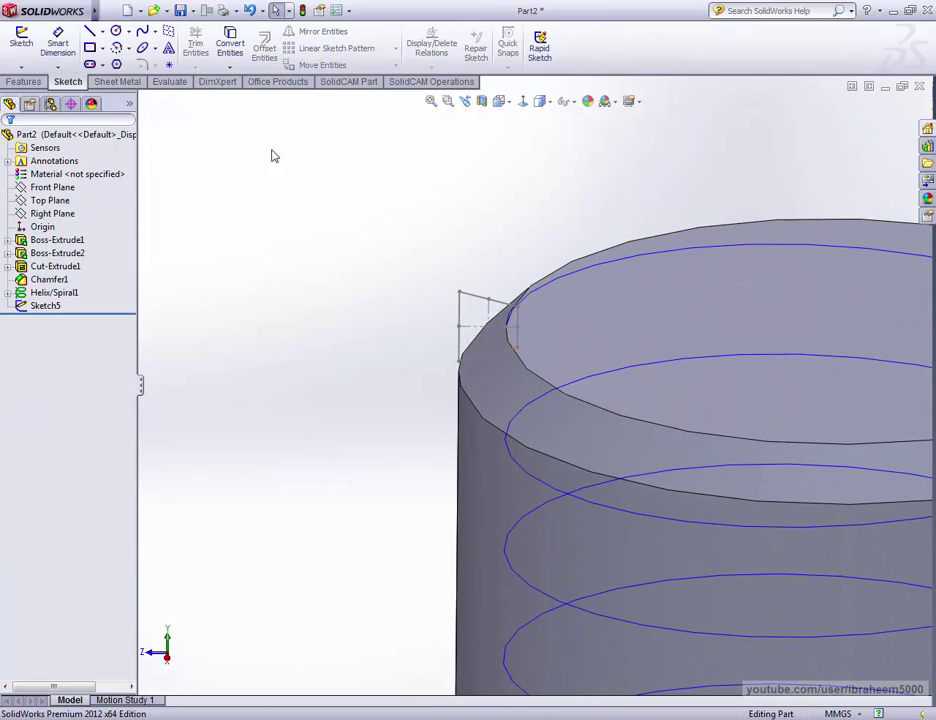
# Step: Create a Swept Cut with Sketch5 as profile and Helix/Spiral1 as path
pyautogui.click(28, 84)
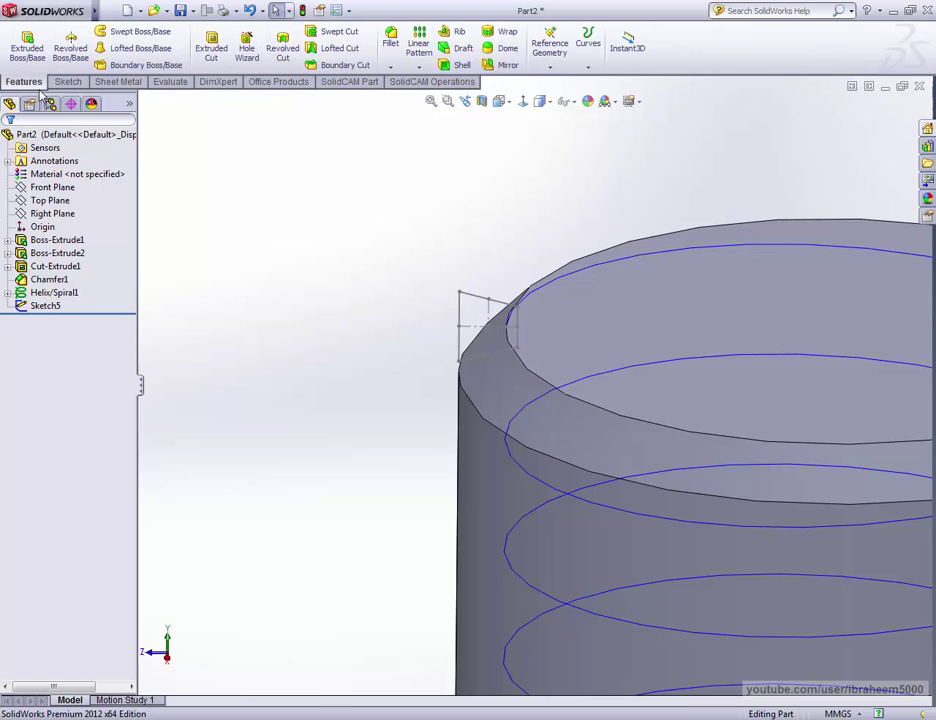
pyautogui.click(333, 35)
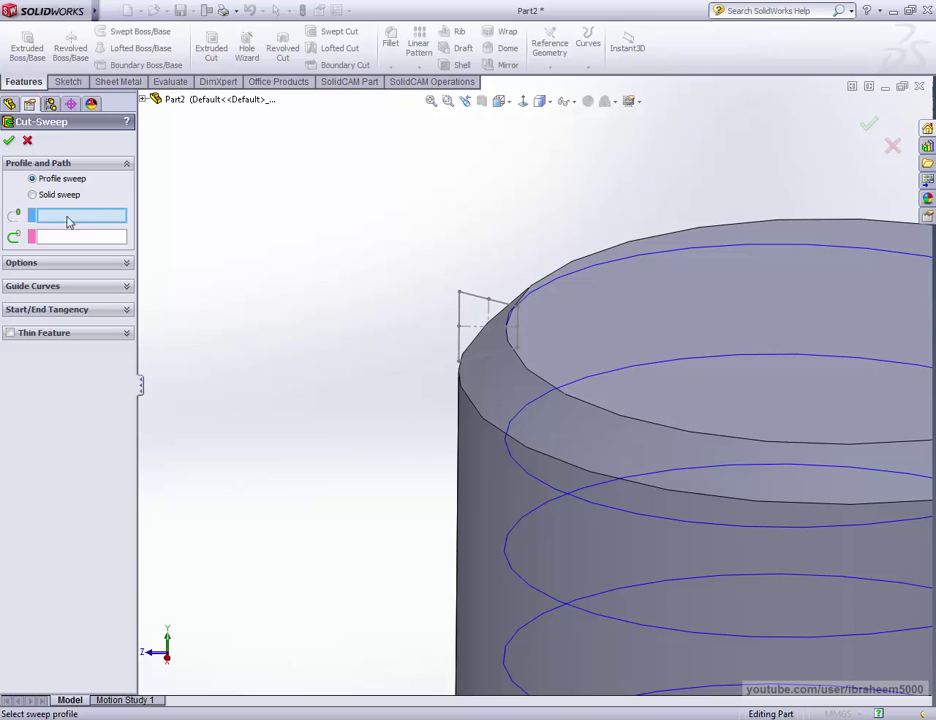
pyautogui.click(468, 298)
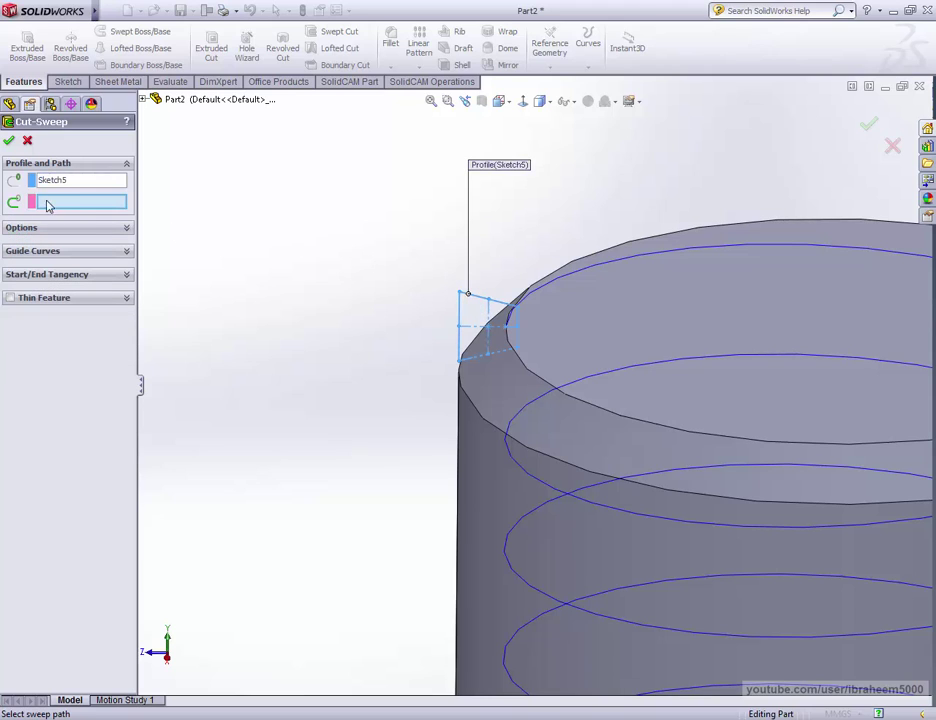
pyautogui.click(606, 265)
pyautogui.scroll(2, 650, 290)
pyautogui.scroll(2, 711, 324)
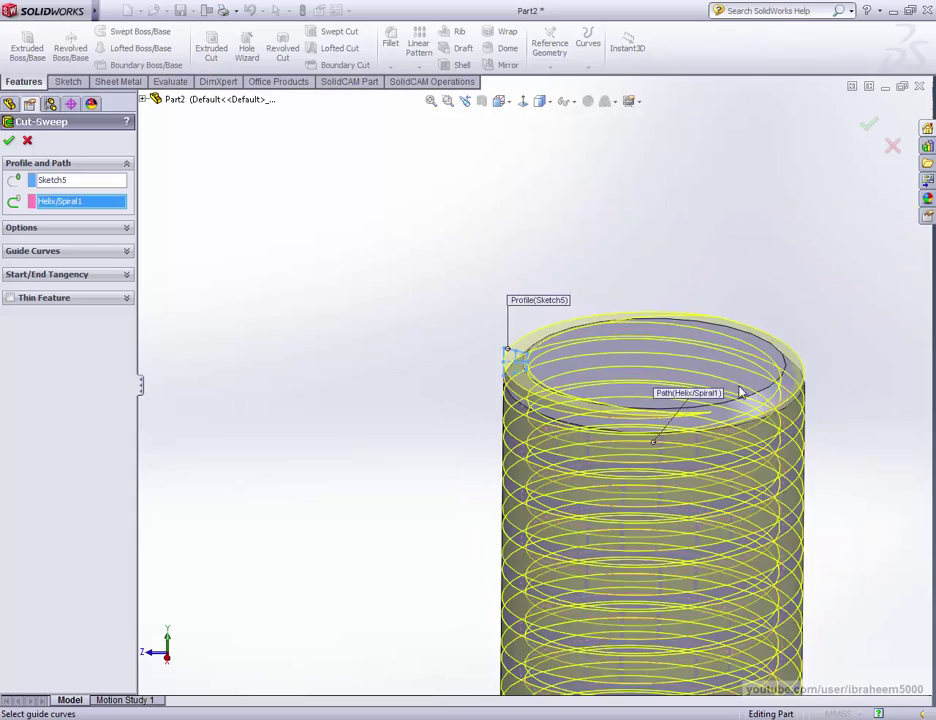
pyautogui.scroll(2, 654, 440)
pyautogui.scroll(1, 579, 520)
pyautogui.scroll(-2, 577, 503)
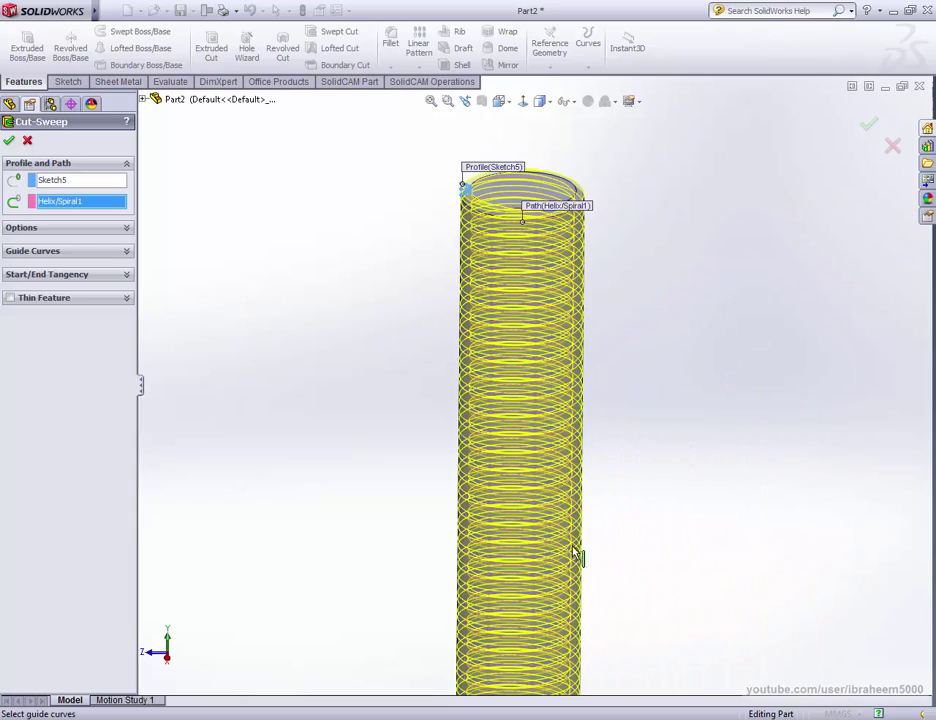
pyautogui.moveTo(792, 222)
pyautogui.mouseDown(button='middle')
pyautogui.moveTo(723, 274)
pyautogui.moveTo(721, 236)
pyautogui.moveTo(717, 330)
pyautogui.mouseUp(button='middle')
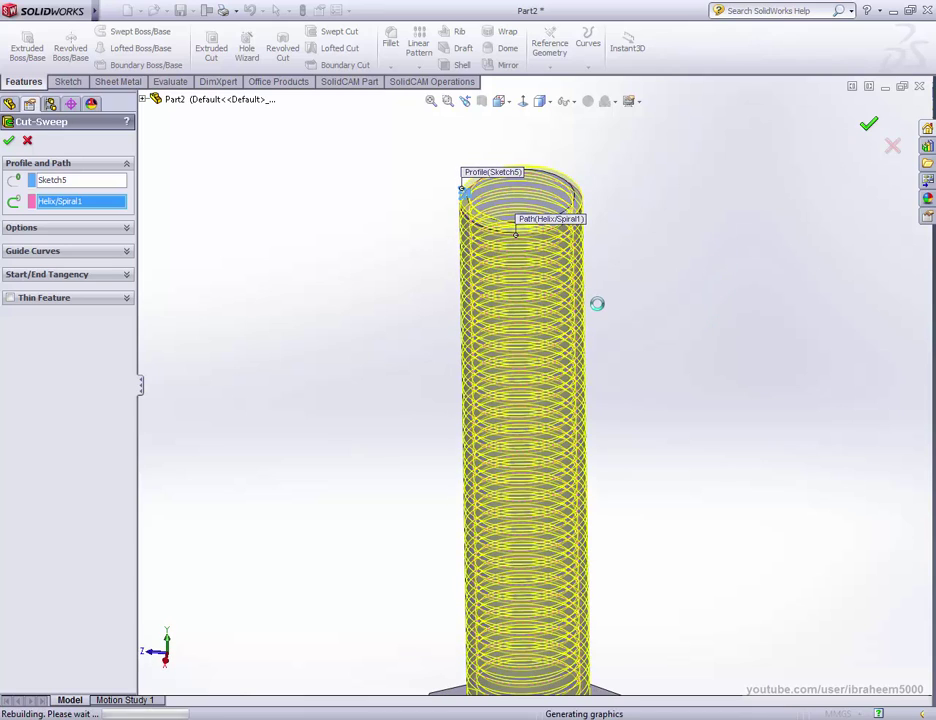
pyautogui.scroll(3, 644, 422)
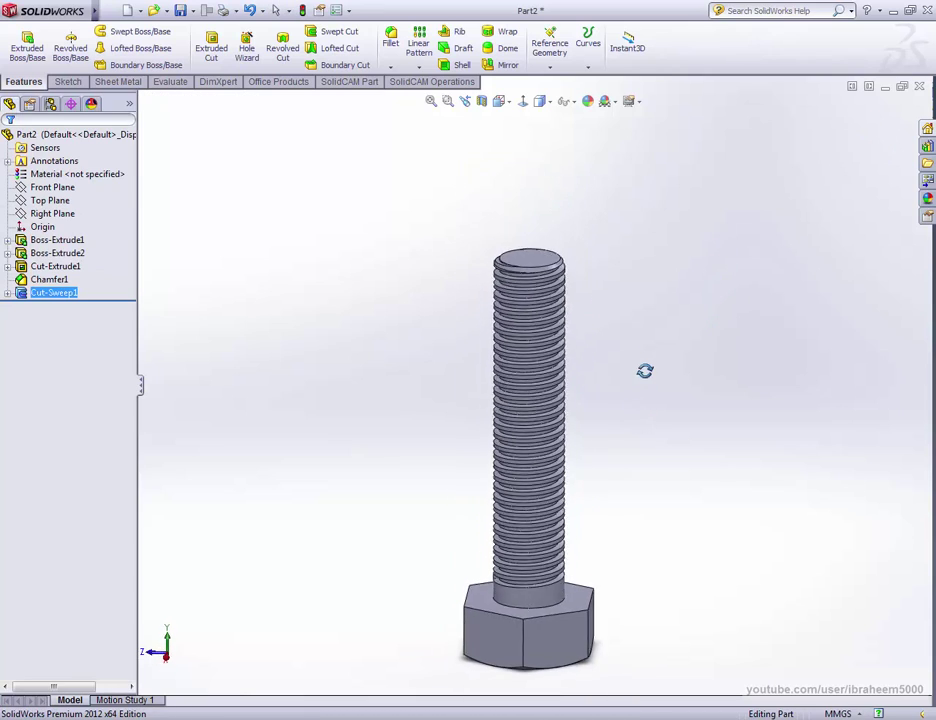
pyautogui.moveTo(646, 369)
pyautogui.mouseDown(button='middle')
pyautogui.moveTo(641, 261)
pyautogui.moveTo(639, 385)
pyautogui.moveTo(668, 395)
pyautogui.moveTo(700, 380)
pyautogui.mouseUp(button='middle')
pyautogui.click(501, 106)
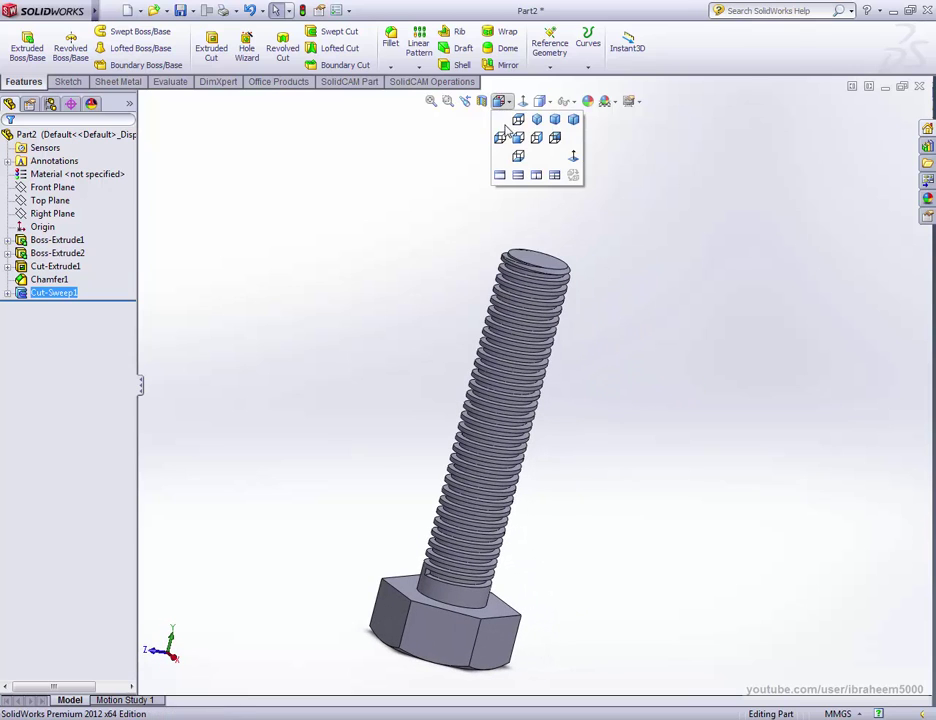
pyautogui.click(537, 121)
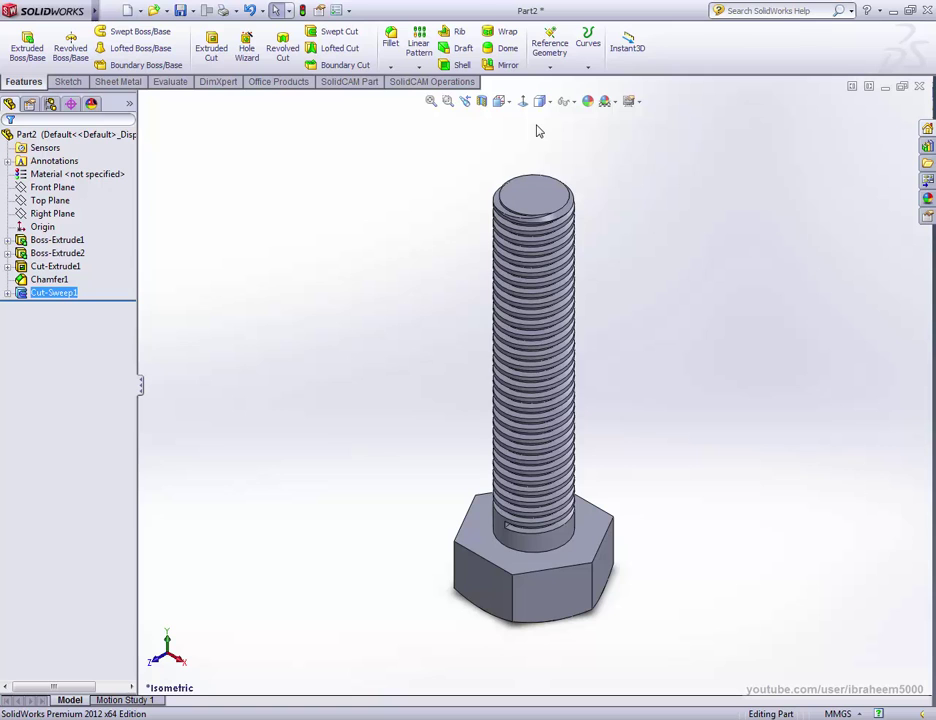
pyautogui.moveTo(650, 559)
pyautogui.mouseDown(button='middle')
pyautogui.moveTo(658, 199)
pyautogui.moveTo(655, 407)
pyautogui.moveTo(585, 501)
pyautogui.moveTo(430, 540)
pyautogui.mouseUp(button='middle')
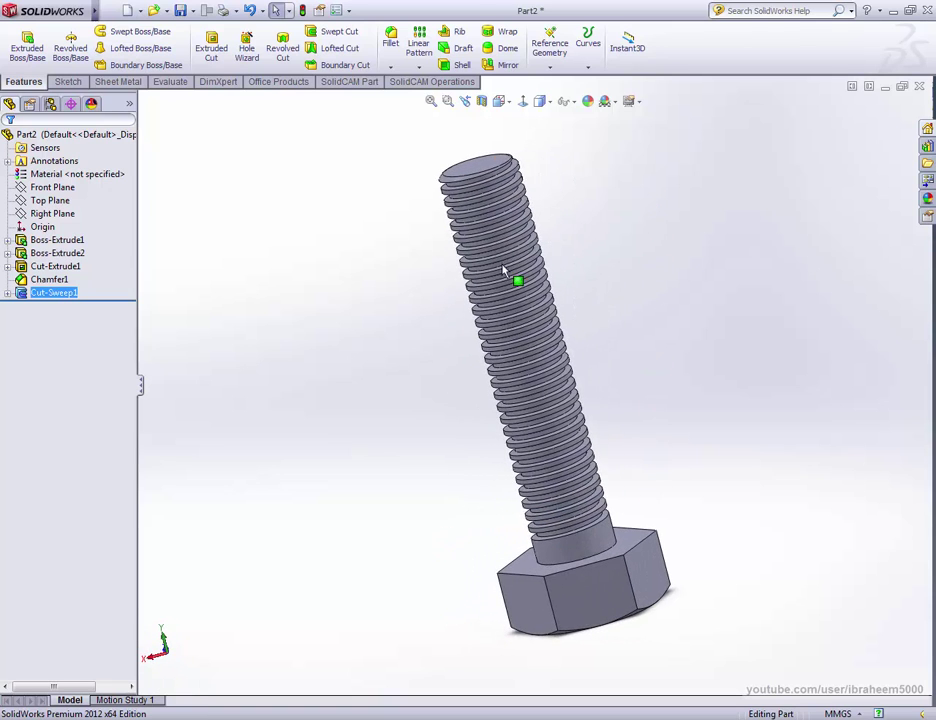
pyautogui.click(511, 103)
pyautogui.click(536, 120)
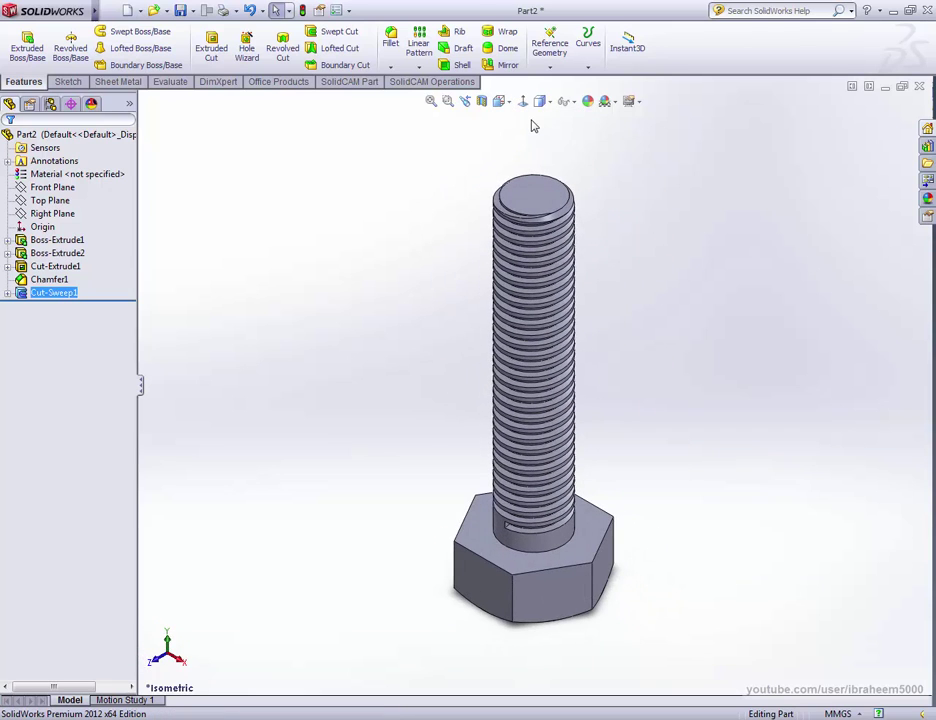